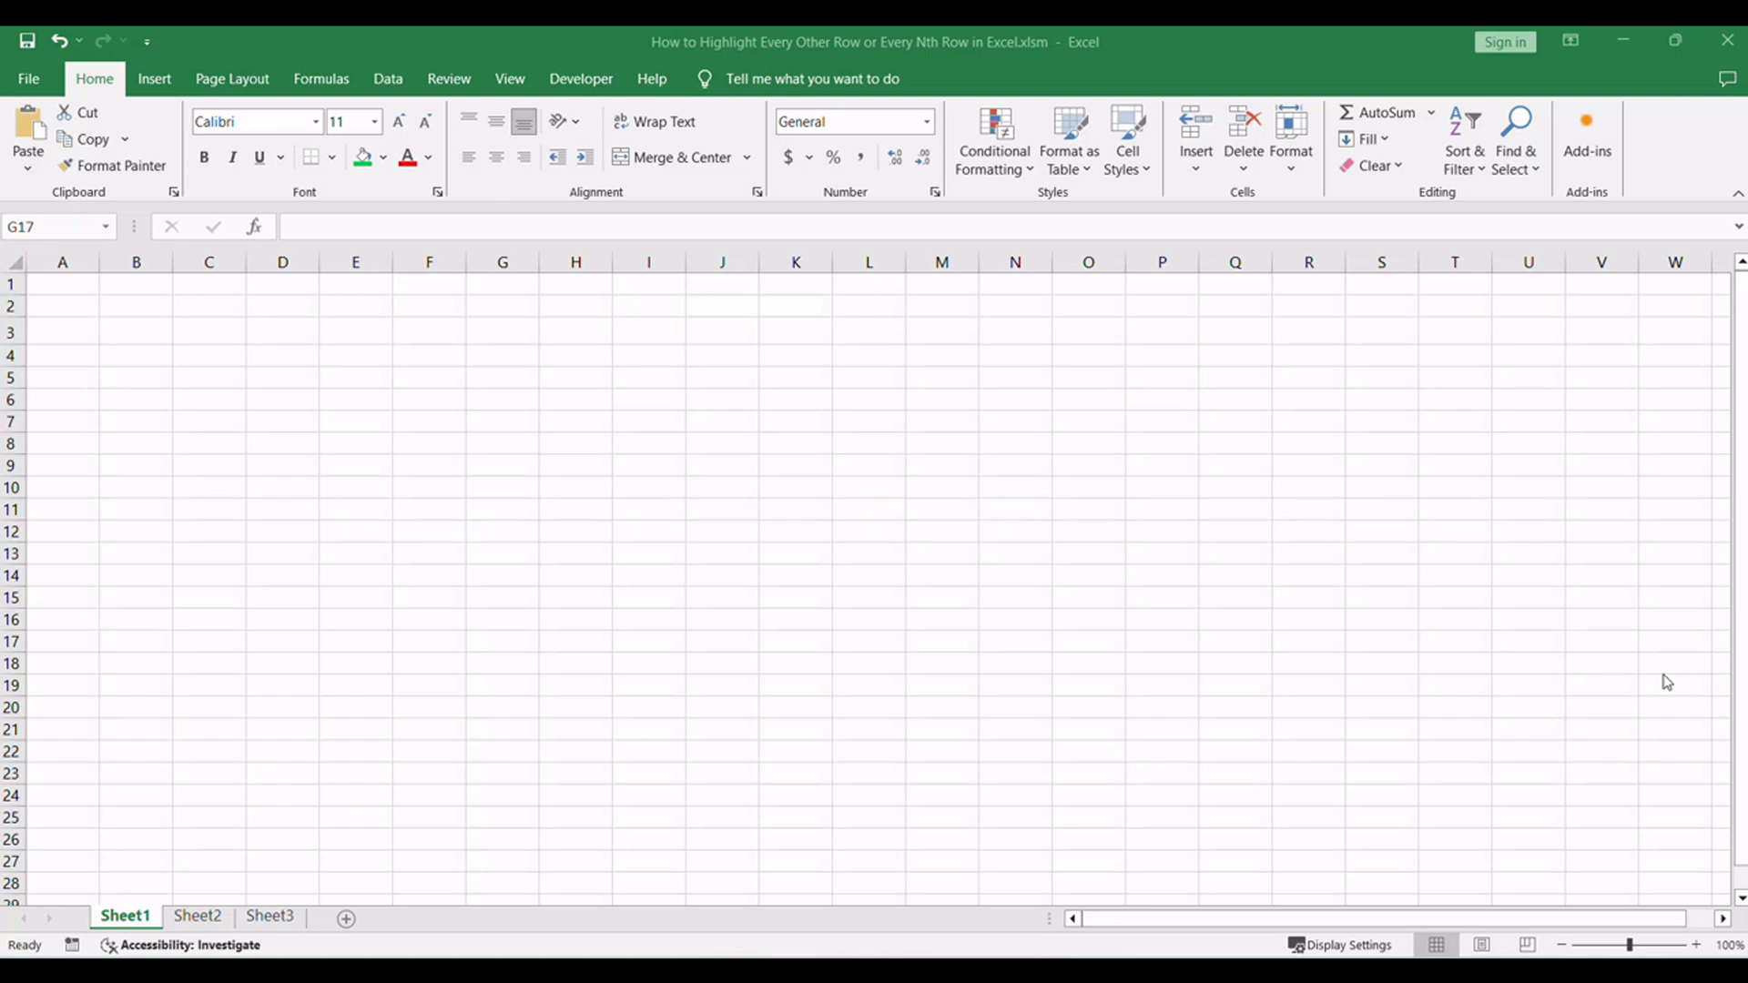
On Sheet2, start a new conditional formatting rule for A2:B16 that uses a formula to determine which cells to format
{"action": "left_click", "coordinate": [198, 917]}
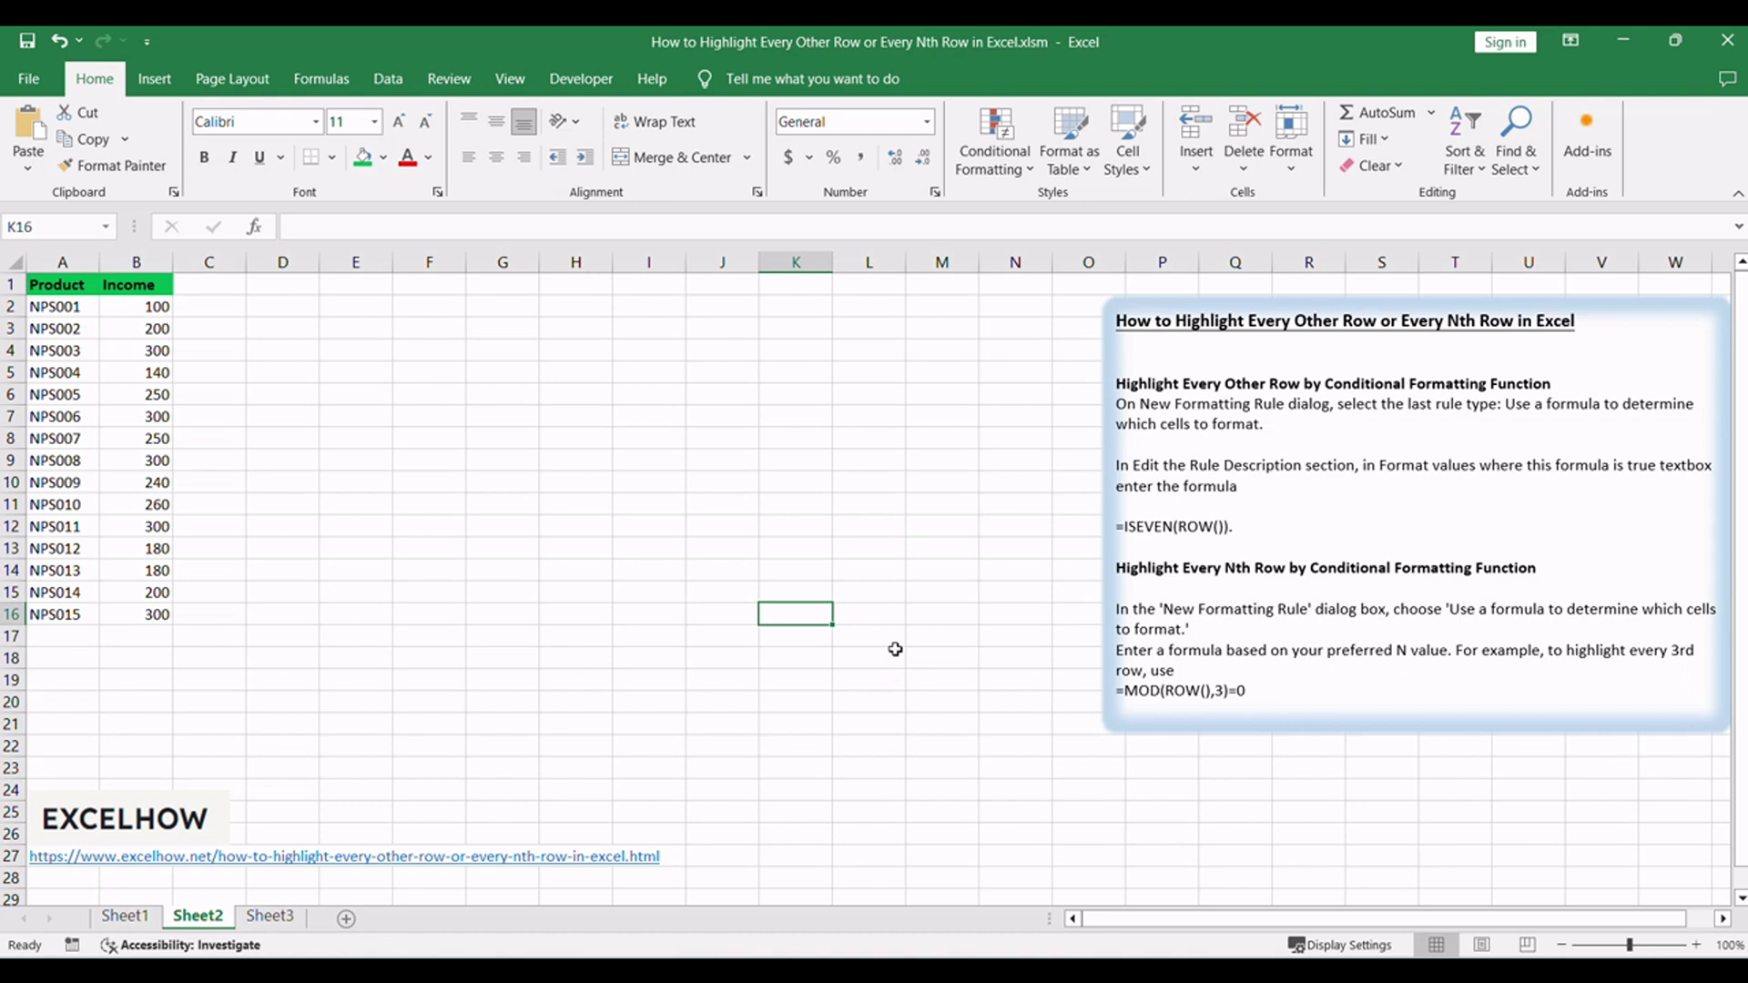
{"action": "left_click", "coordinate": [683, 591]}
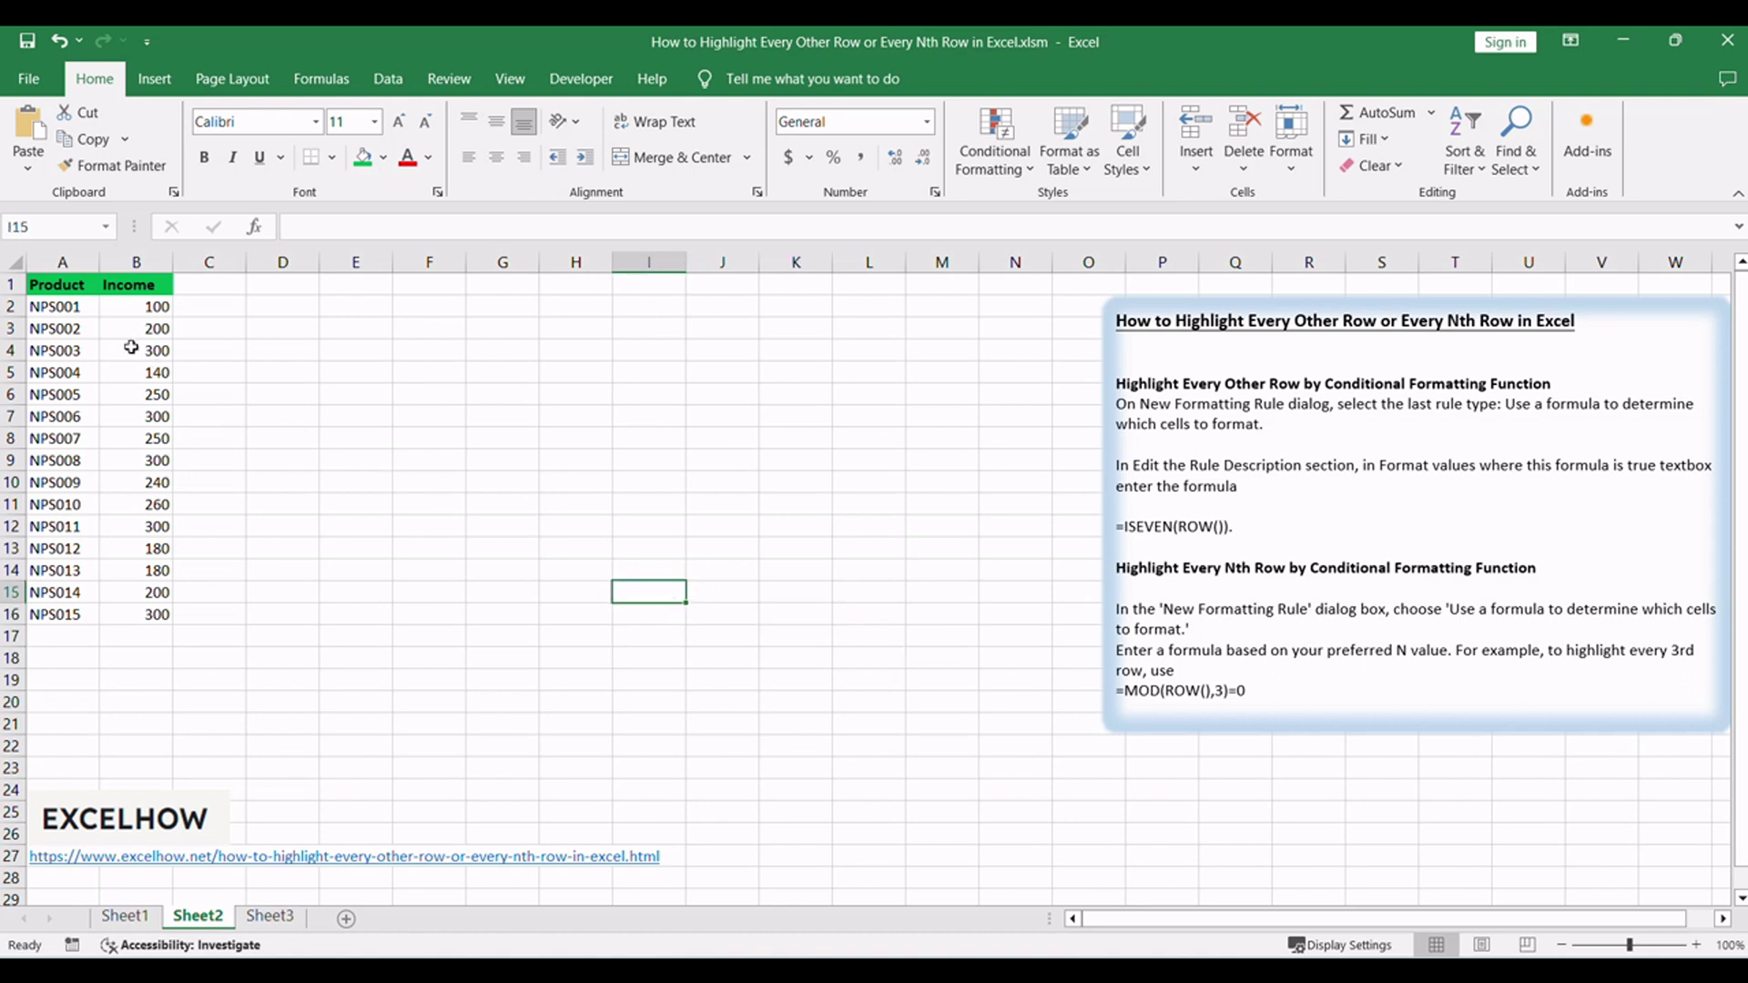
{"action": "left_click_drag", "start_coordinate": [55, 309], "coordinate": [125, 614]}
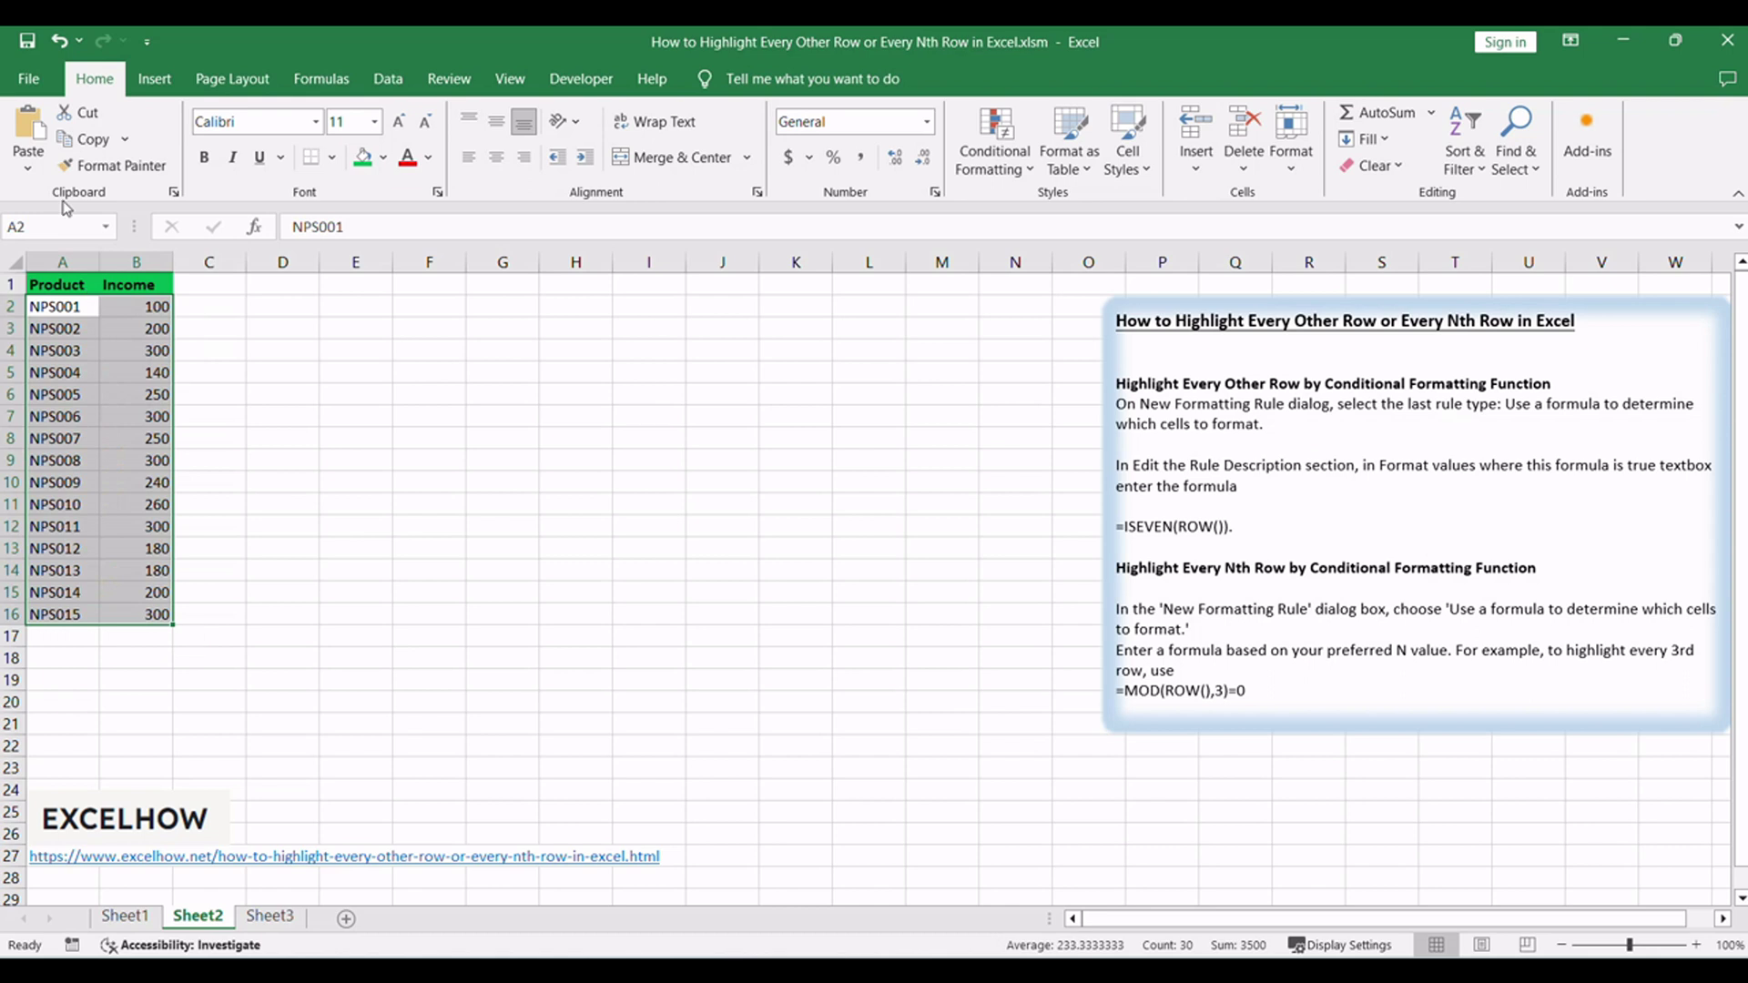
{"action": "left_click", "coordinate": [111, 75]}
{"action": "left_click", "coordinate": [1012, 170]}
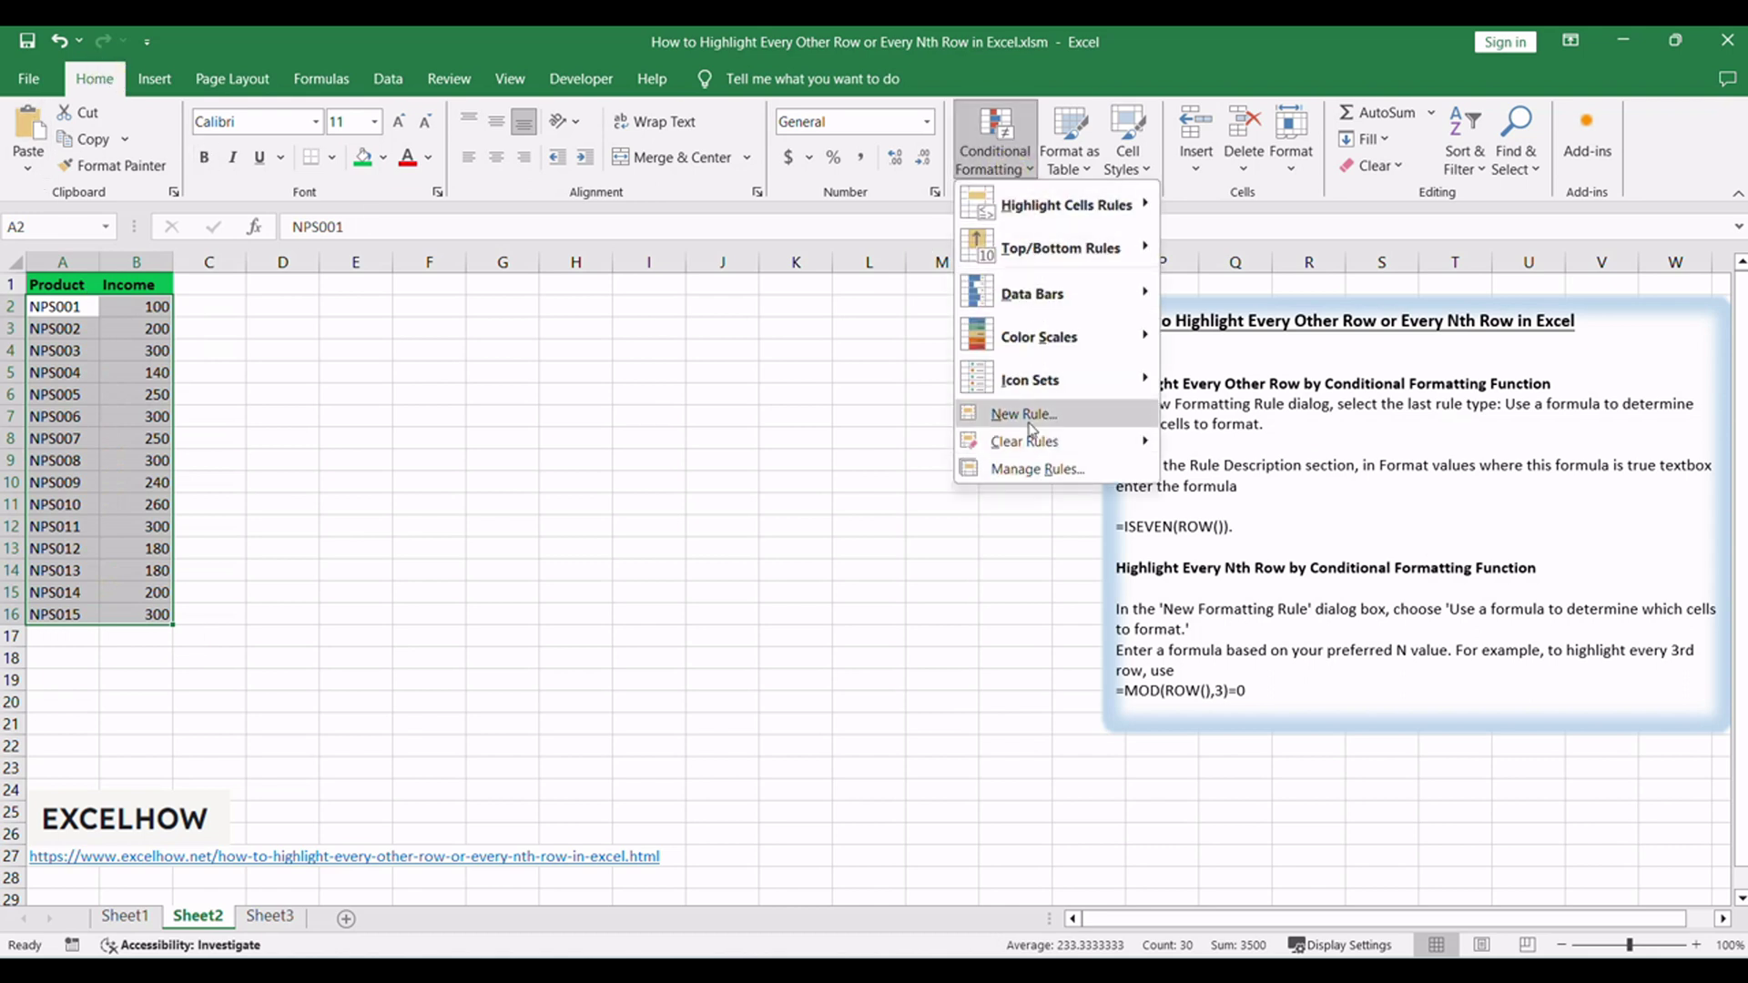
{"action": "left_click", "coordinate": [1020, 414]}
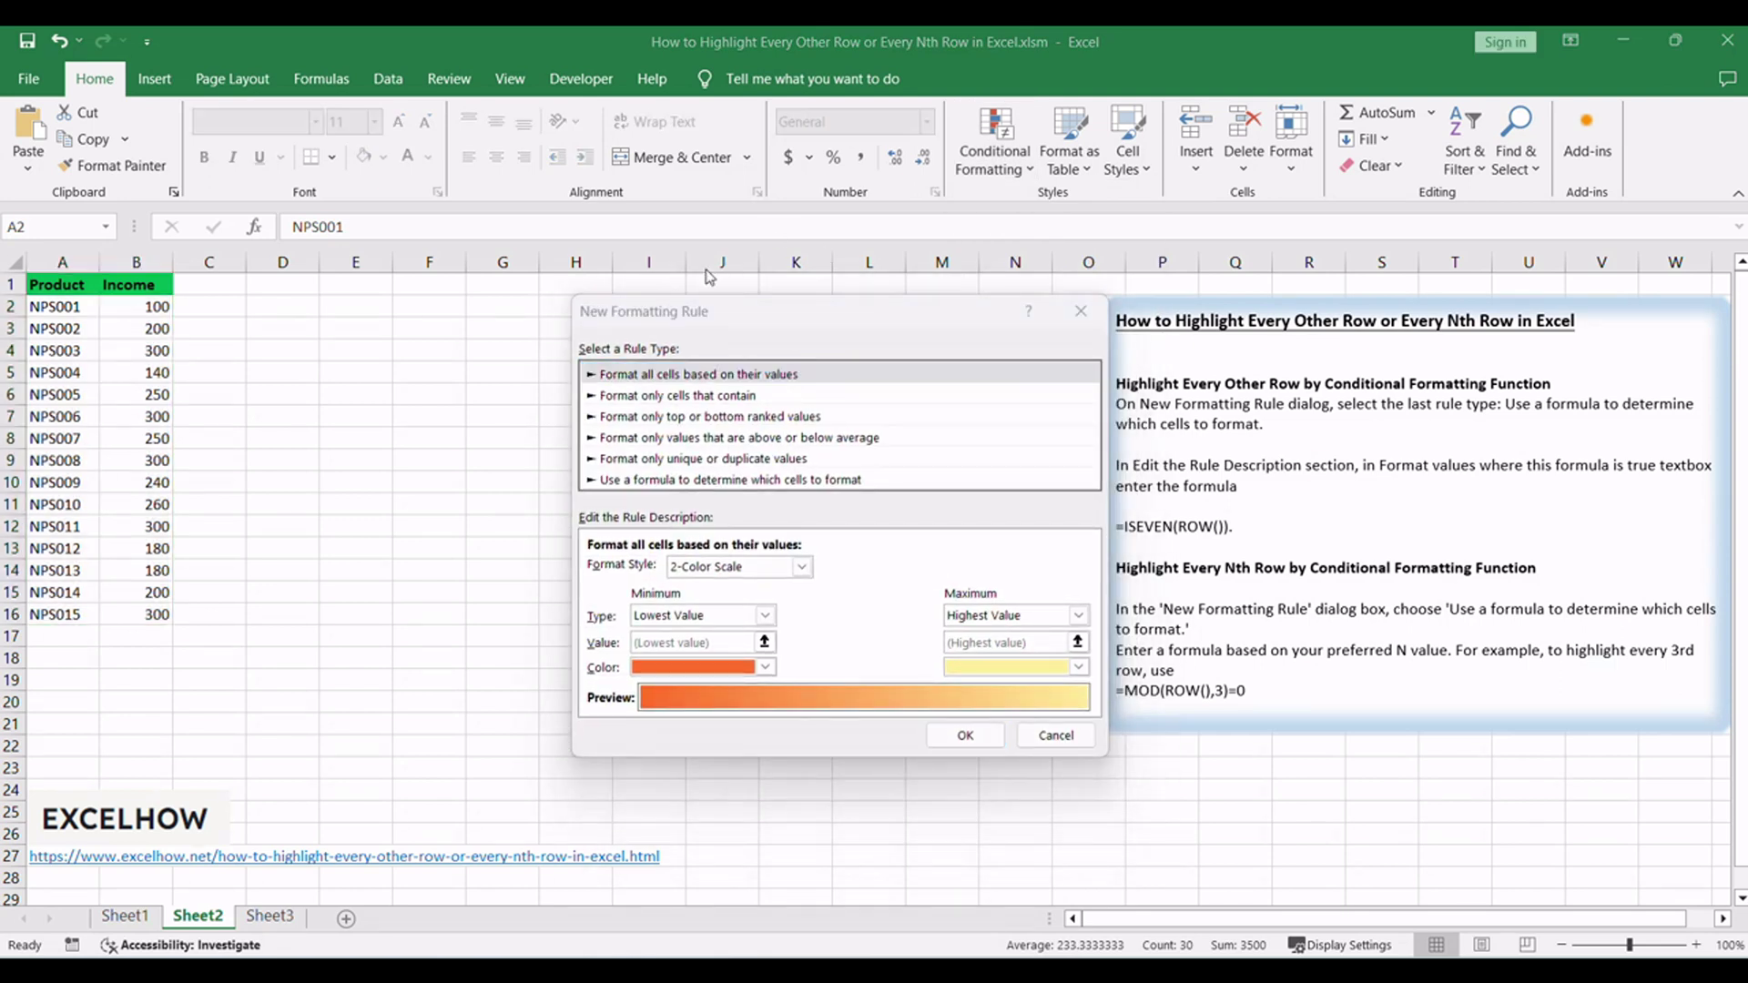
{"action": "left_click_drag", "start_coordinate": [692, 314], "coordinate": [704, 293]}
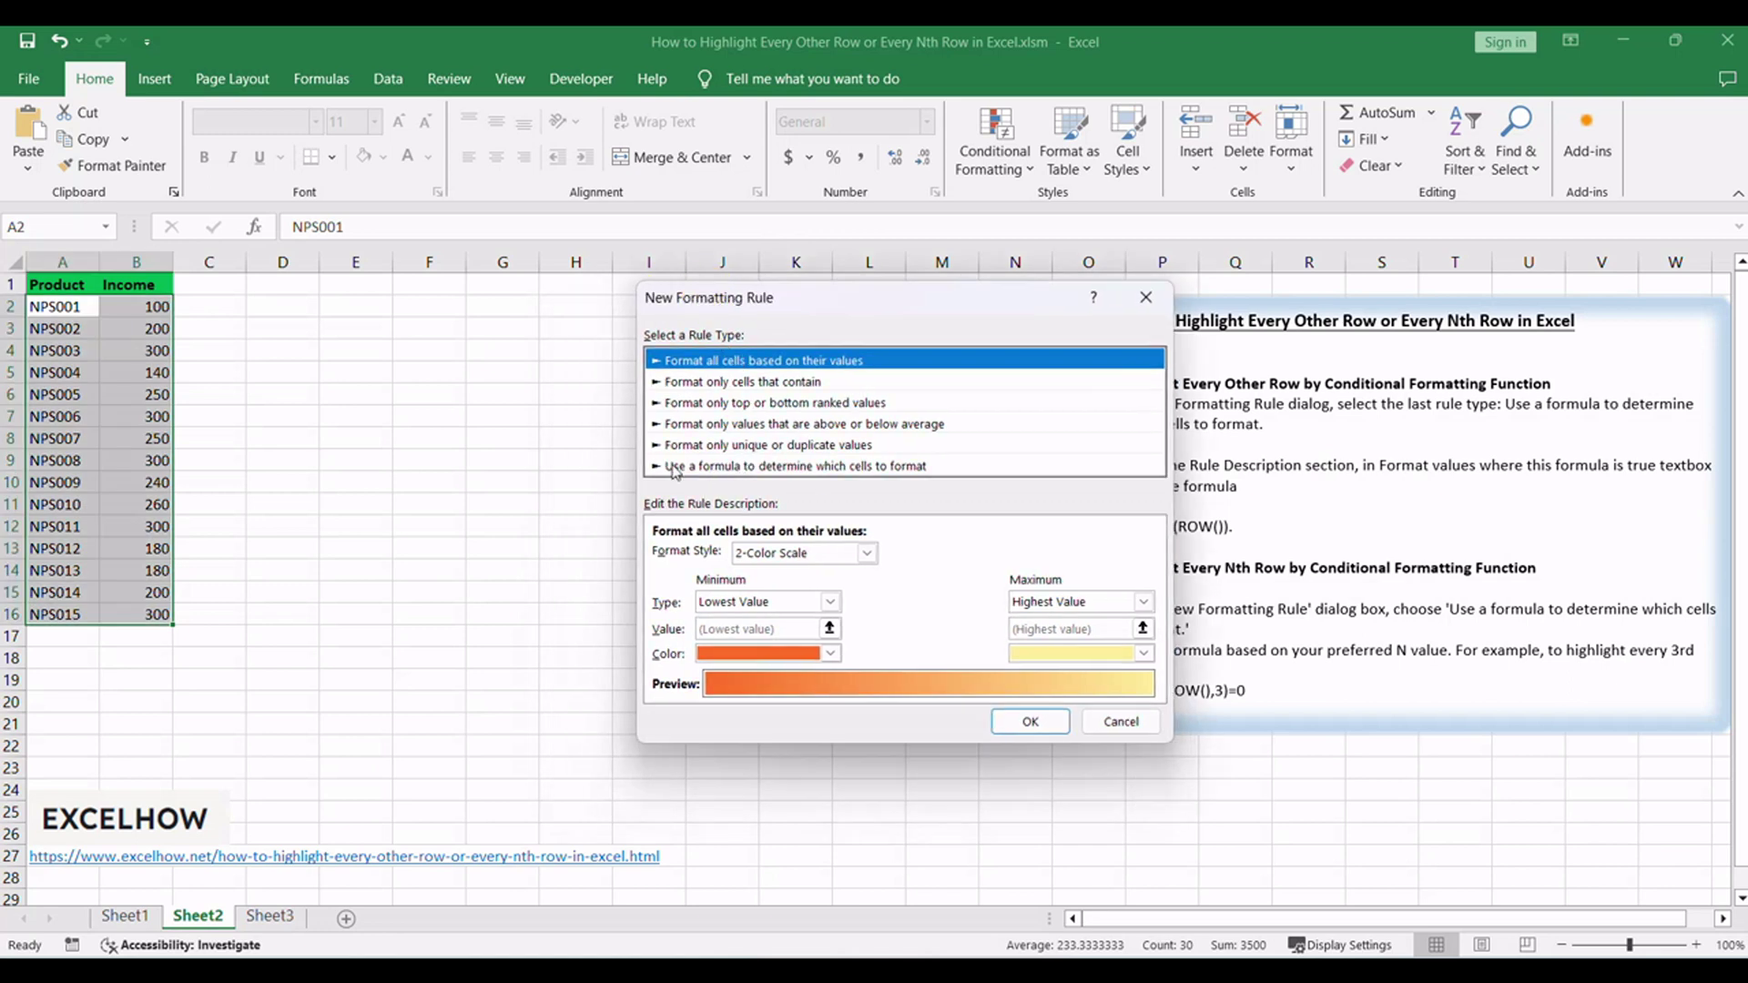
{"action": "left_click", "coordinate": [806, 470]}
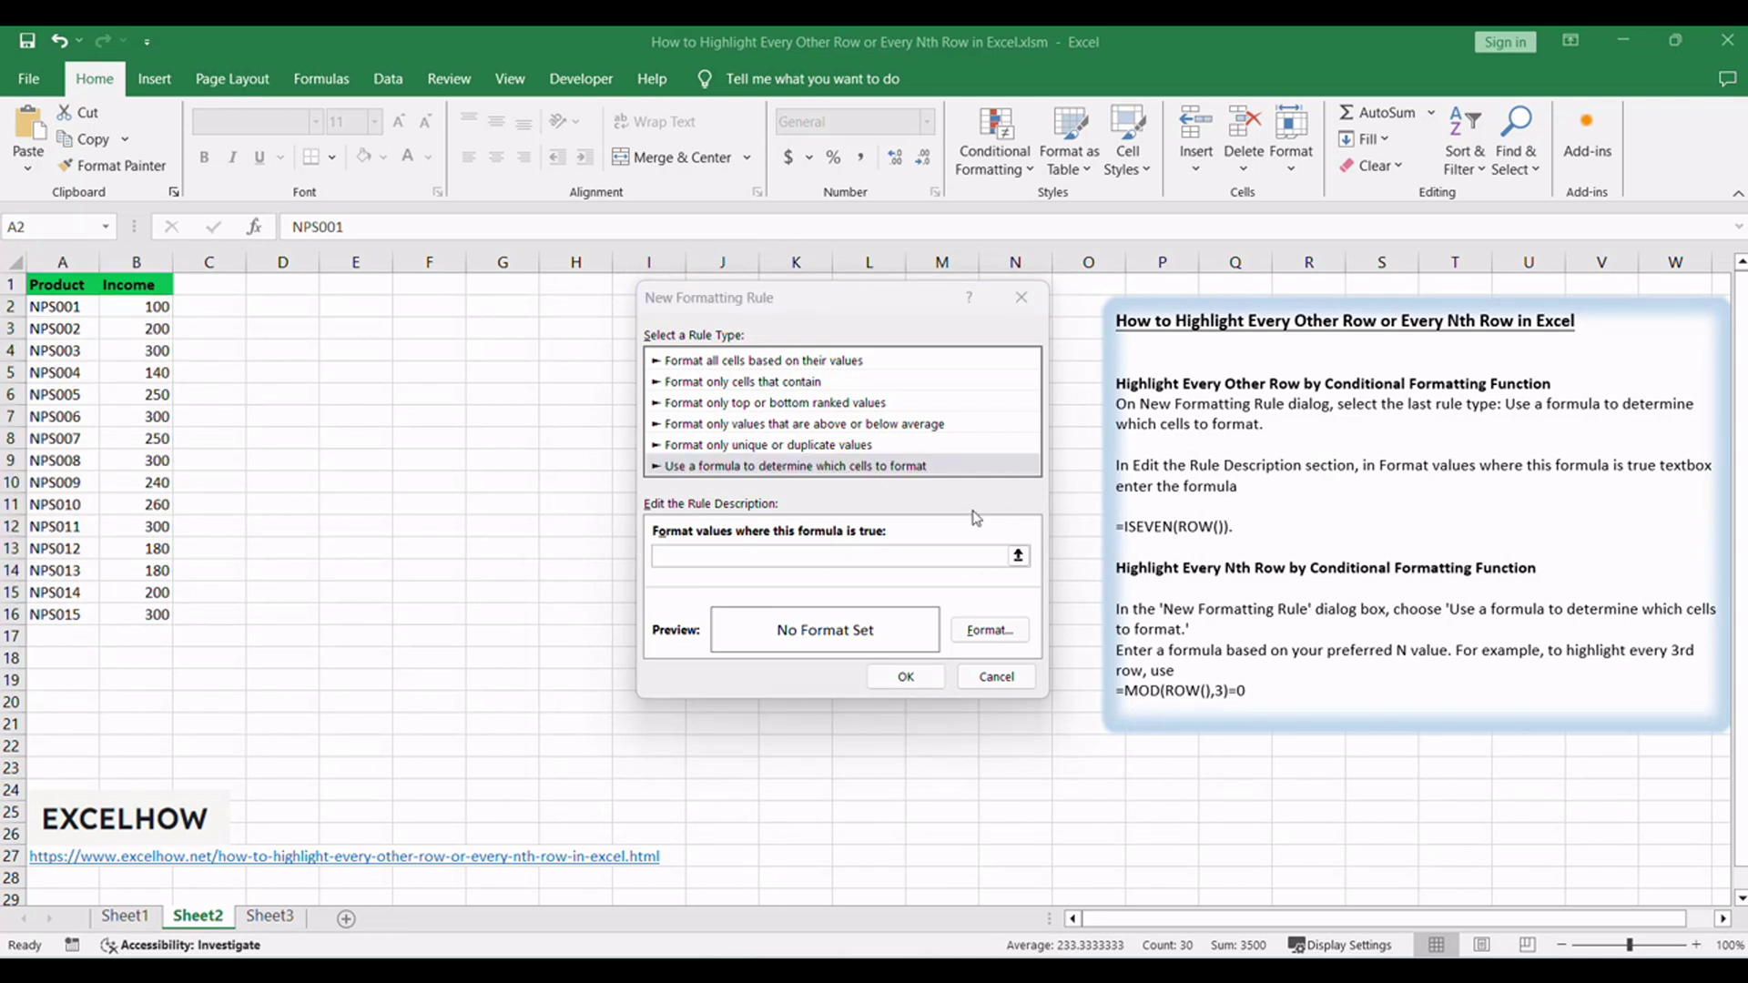
{"action": "left_click", "coordinate": [794, 318]}
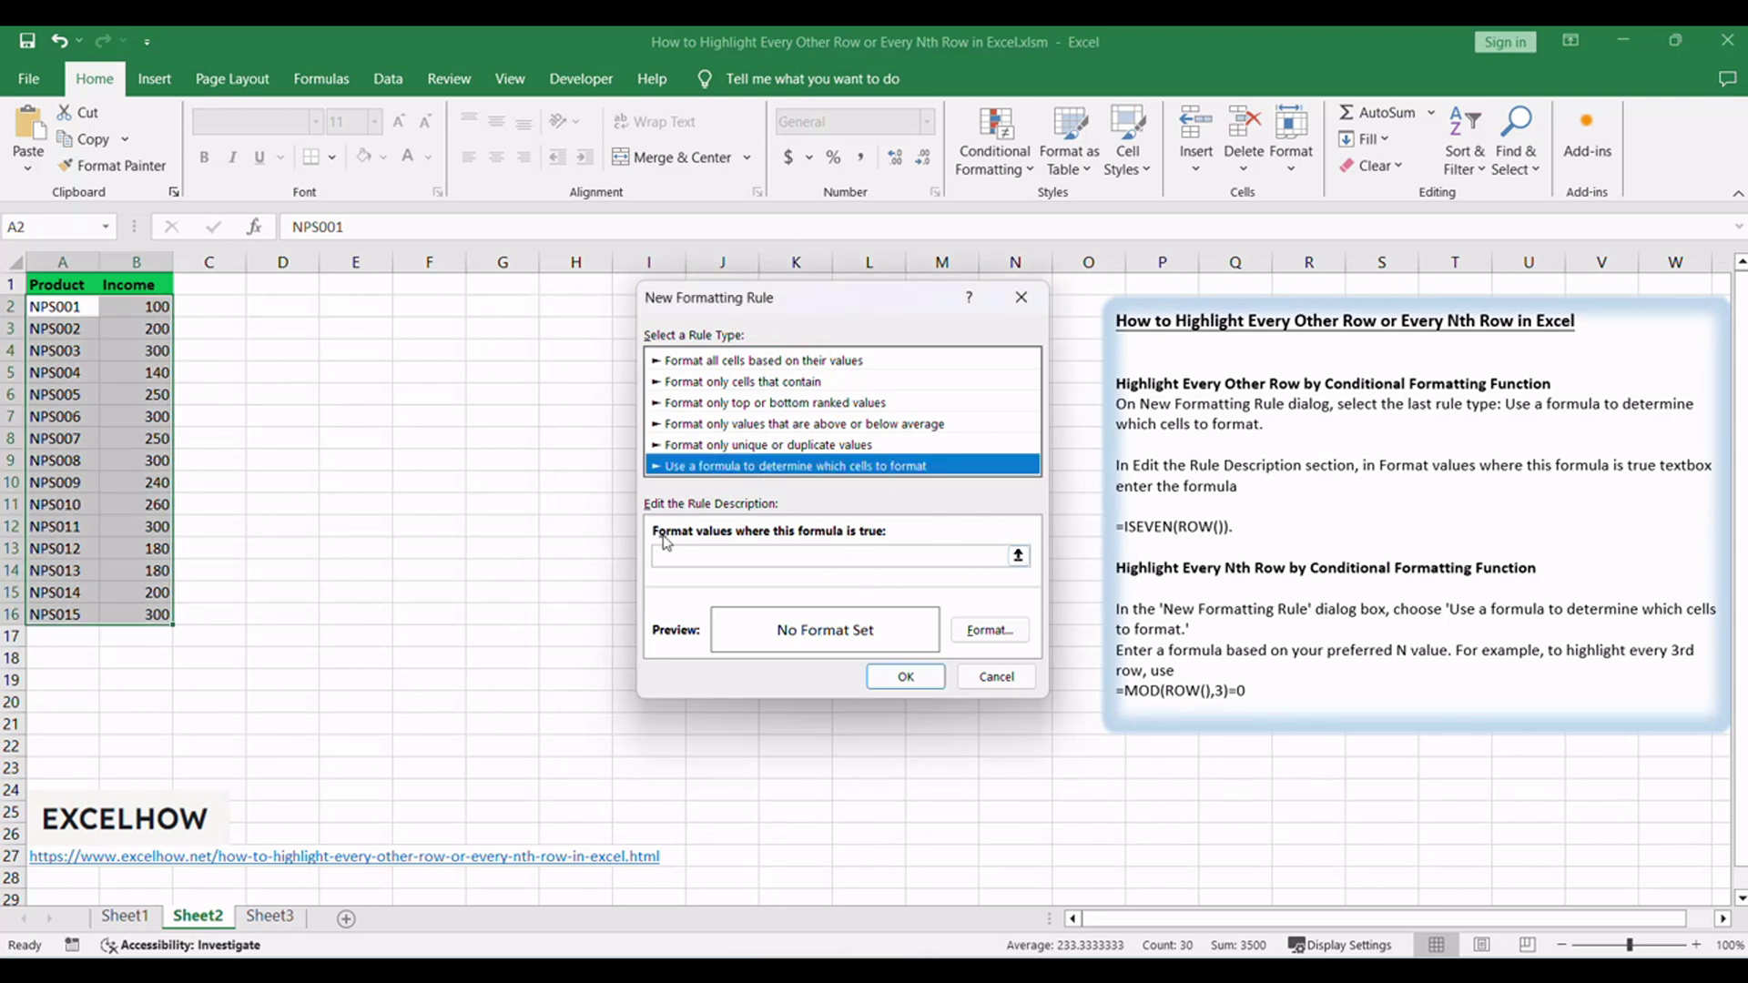
Enter =ISEVEN(ROW()) as the formatting rule's formula
{"action": "left_click", "coordinate": [863, 554]}
{"action": "type", "text": "=ISEVEN(ROW())"}
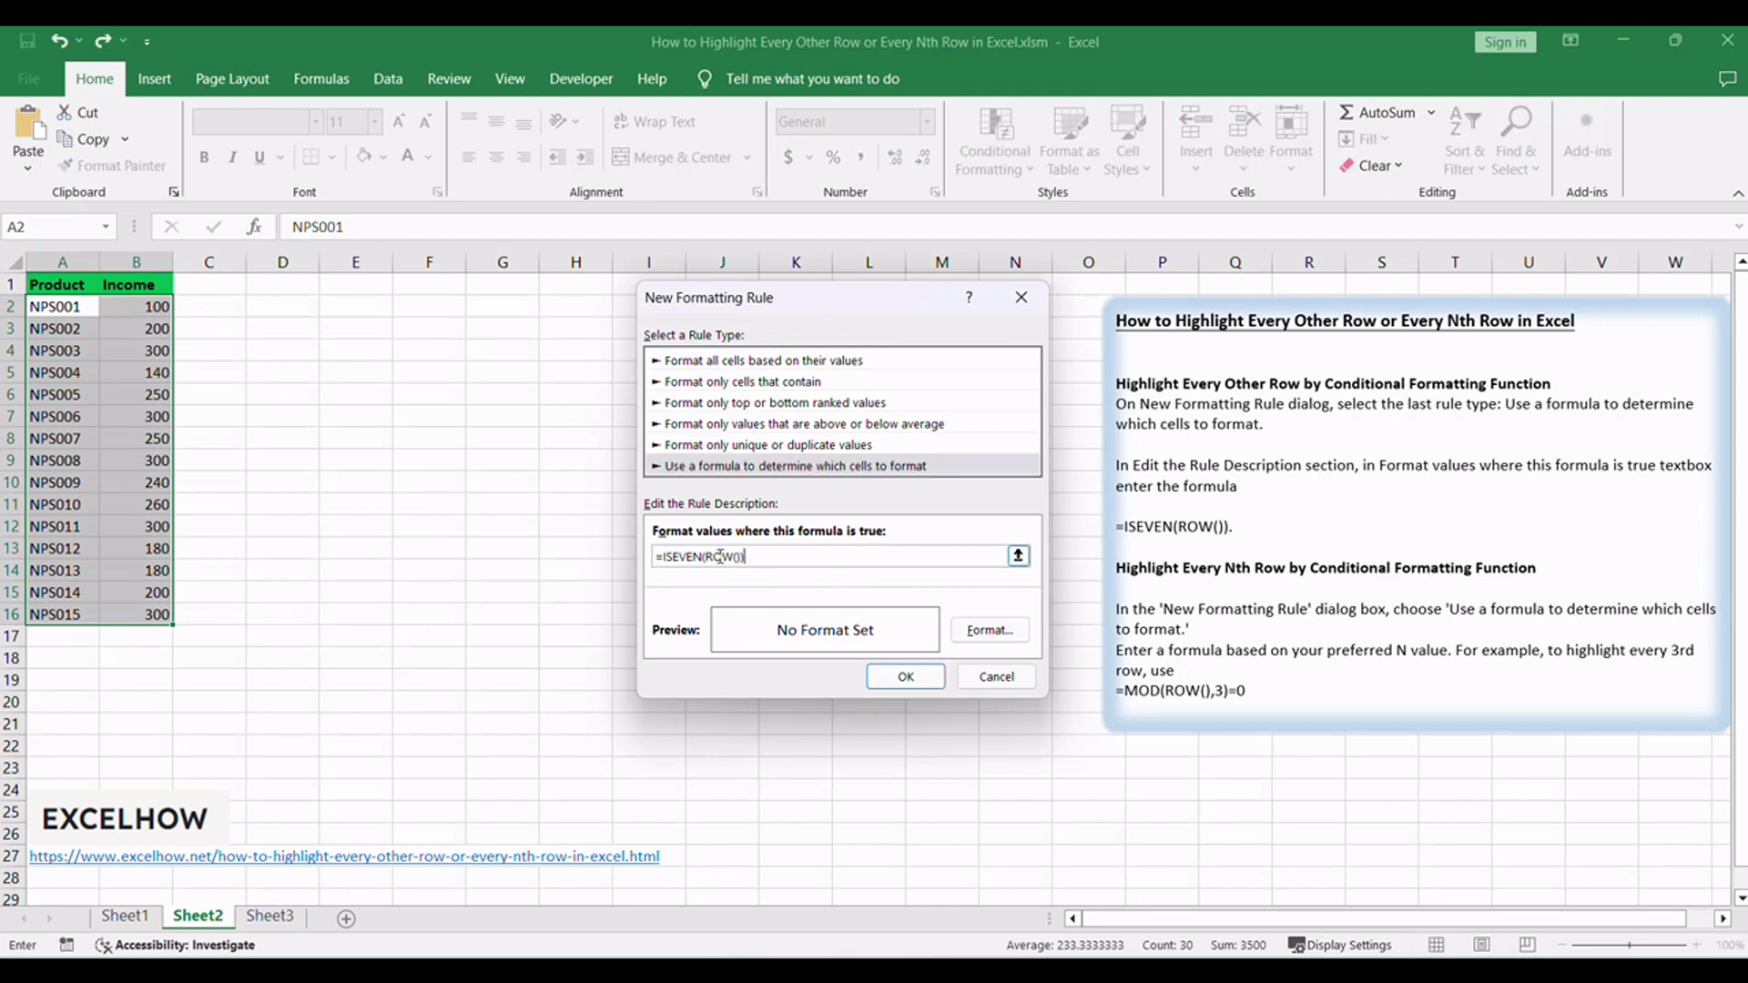
{"action": "left_click_drag", "start_coordinate": [767, 556], "coordinate": [609, 553]}
{"action": "left_click", "coordinate": [775, 555]}
Set the rule's format to a bright yellow background fill and apply the rule to the selected product rows
{"action": "left_click", "coordinate": [989, 630]}
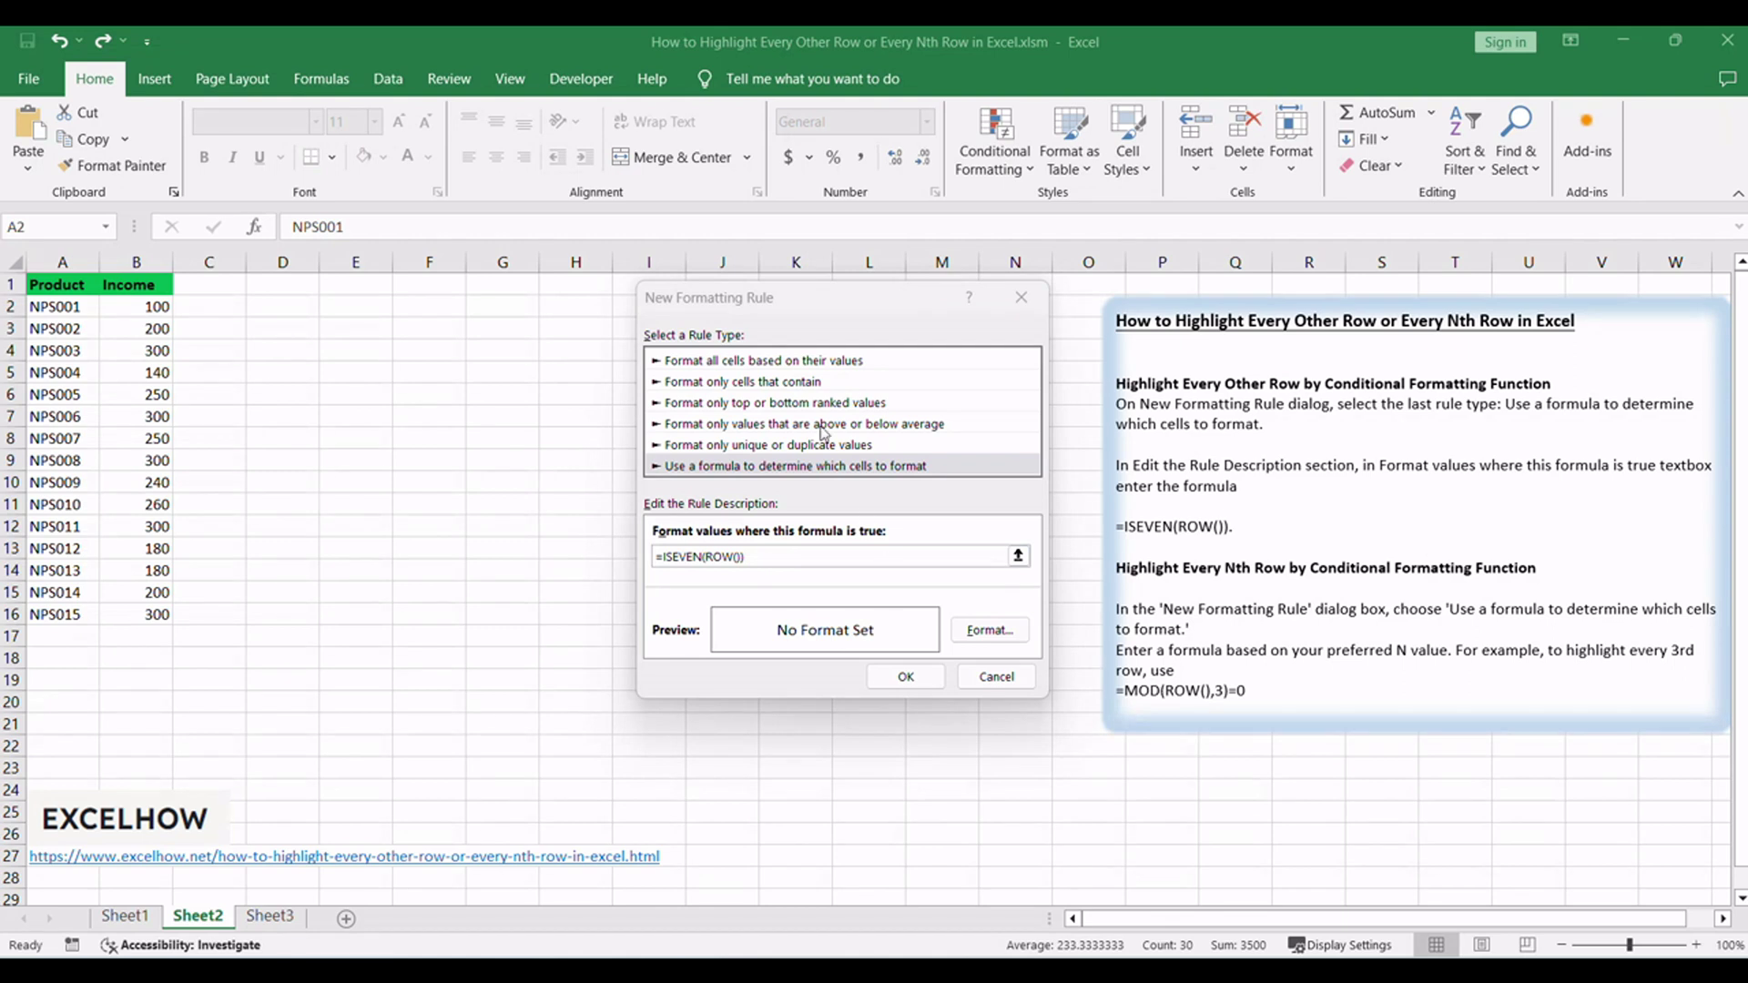
{"action": "left_click", "coordinate": [832, 298]}
{"action": "left_click", "coordinate": [991, 630]}
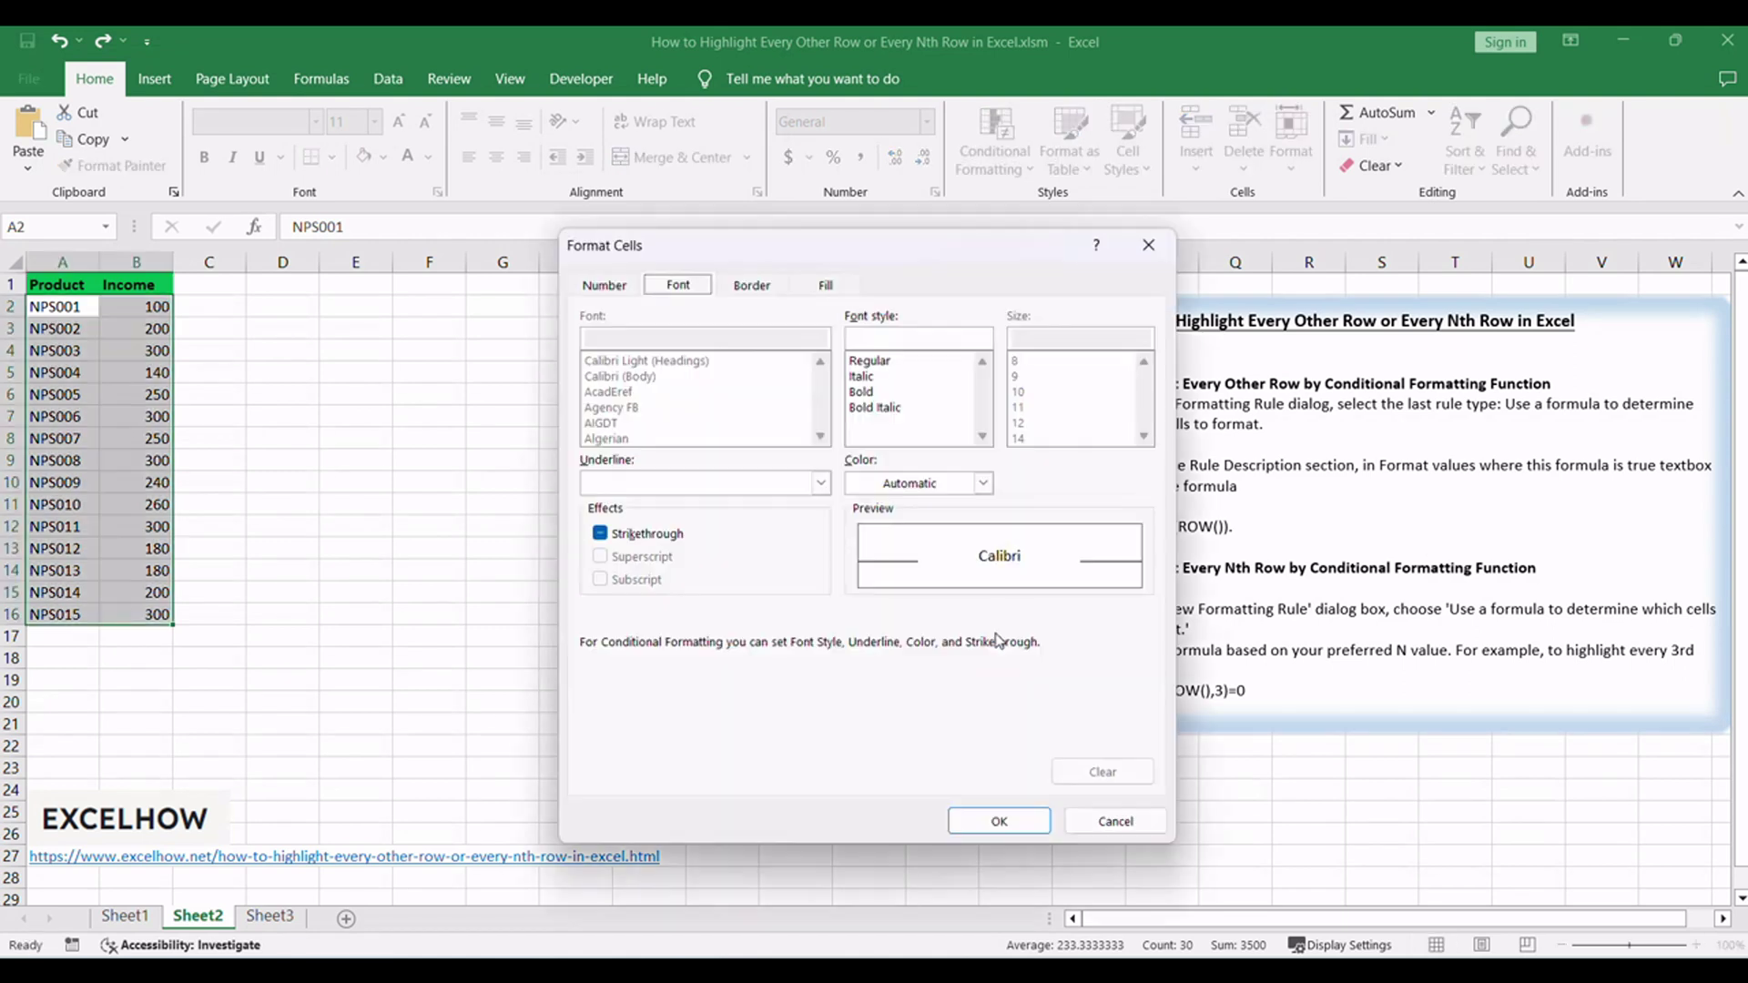
{"action": "left_click_drag", "start_coordinate": [719, 250], "coordinate": [713, 227]}
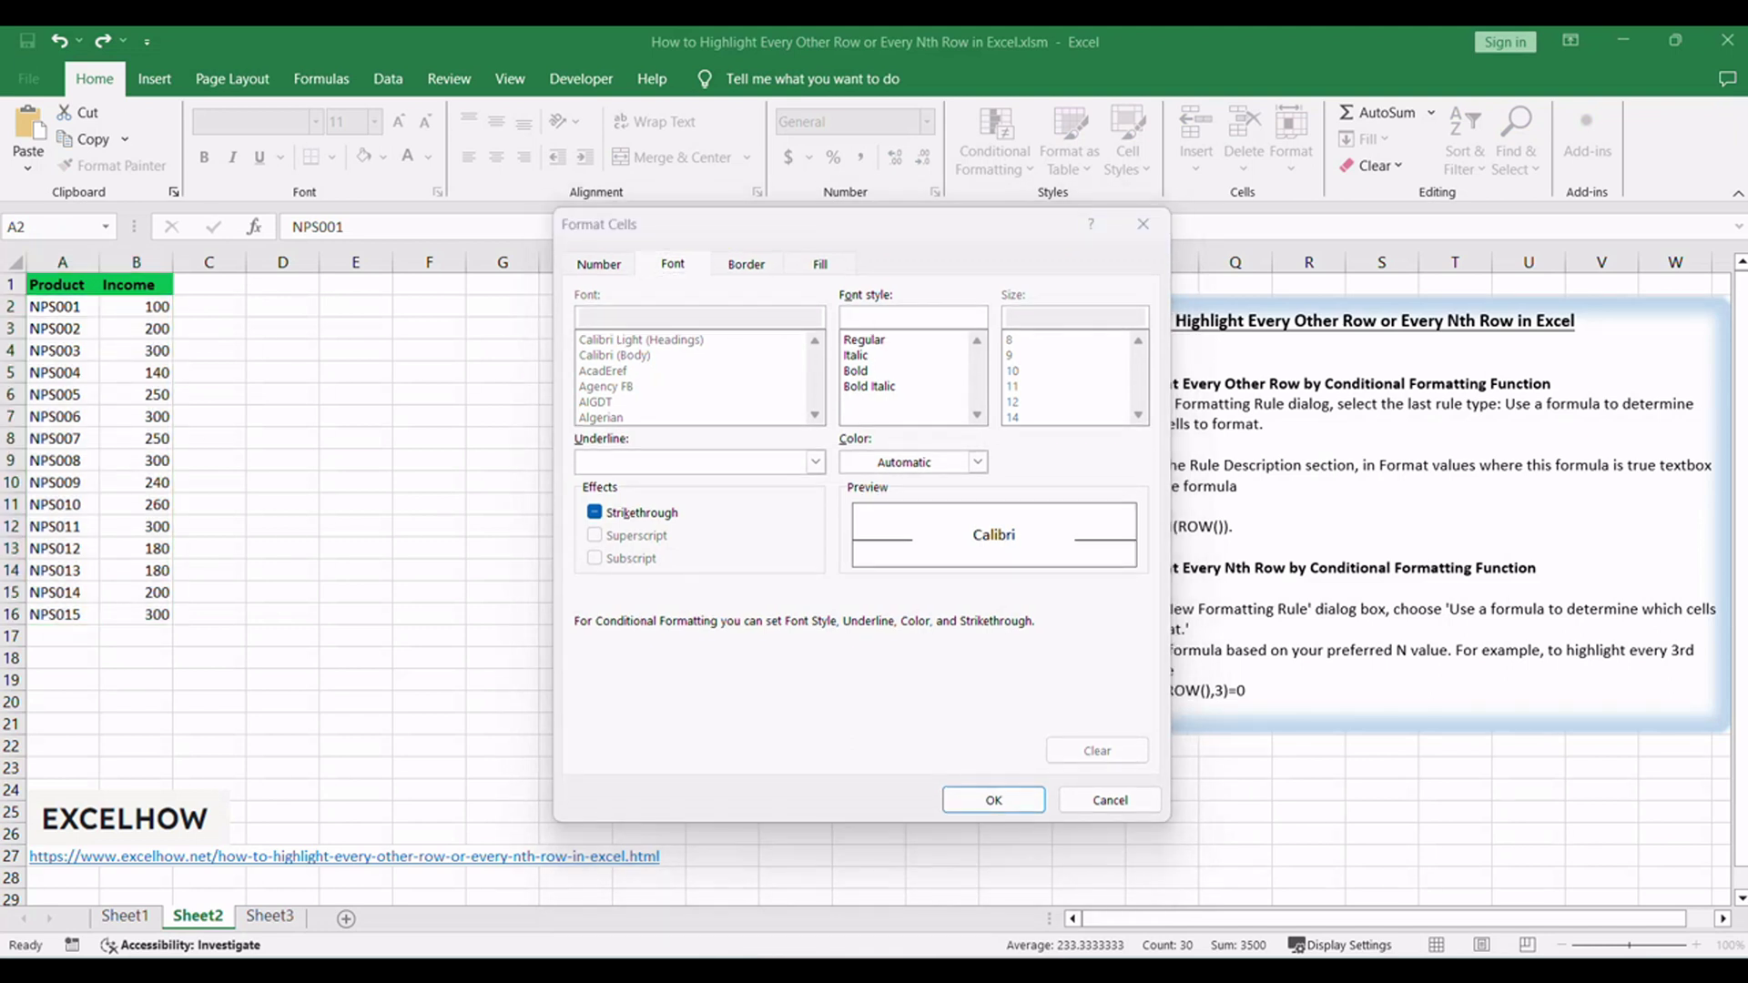
{"action": "left_click", "coordinate": [767, 223]}
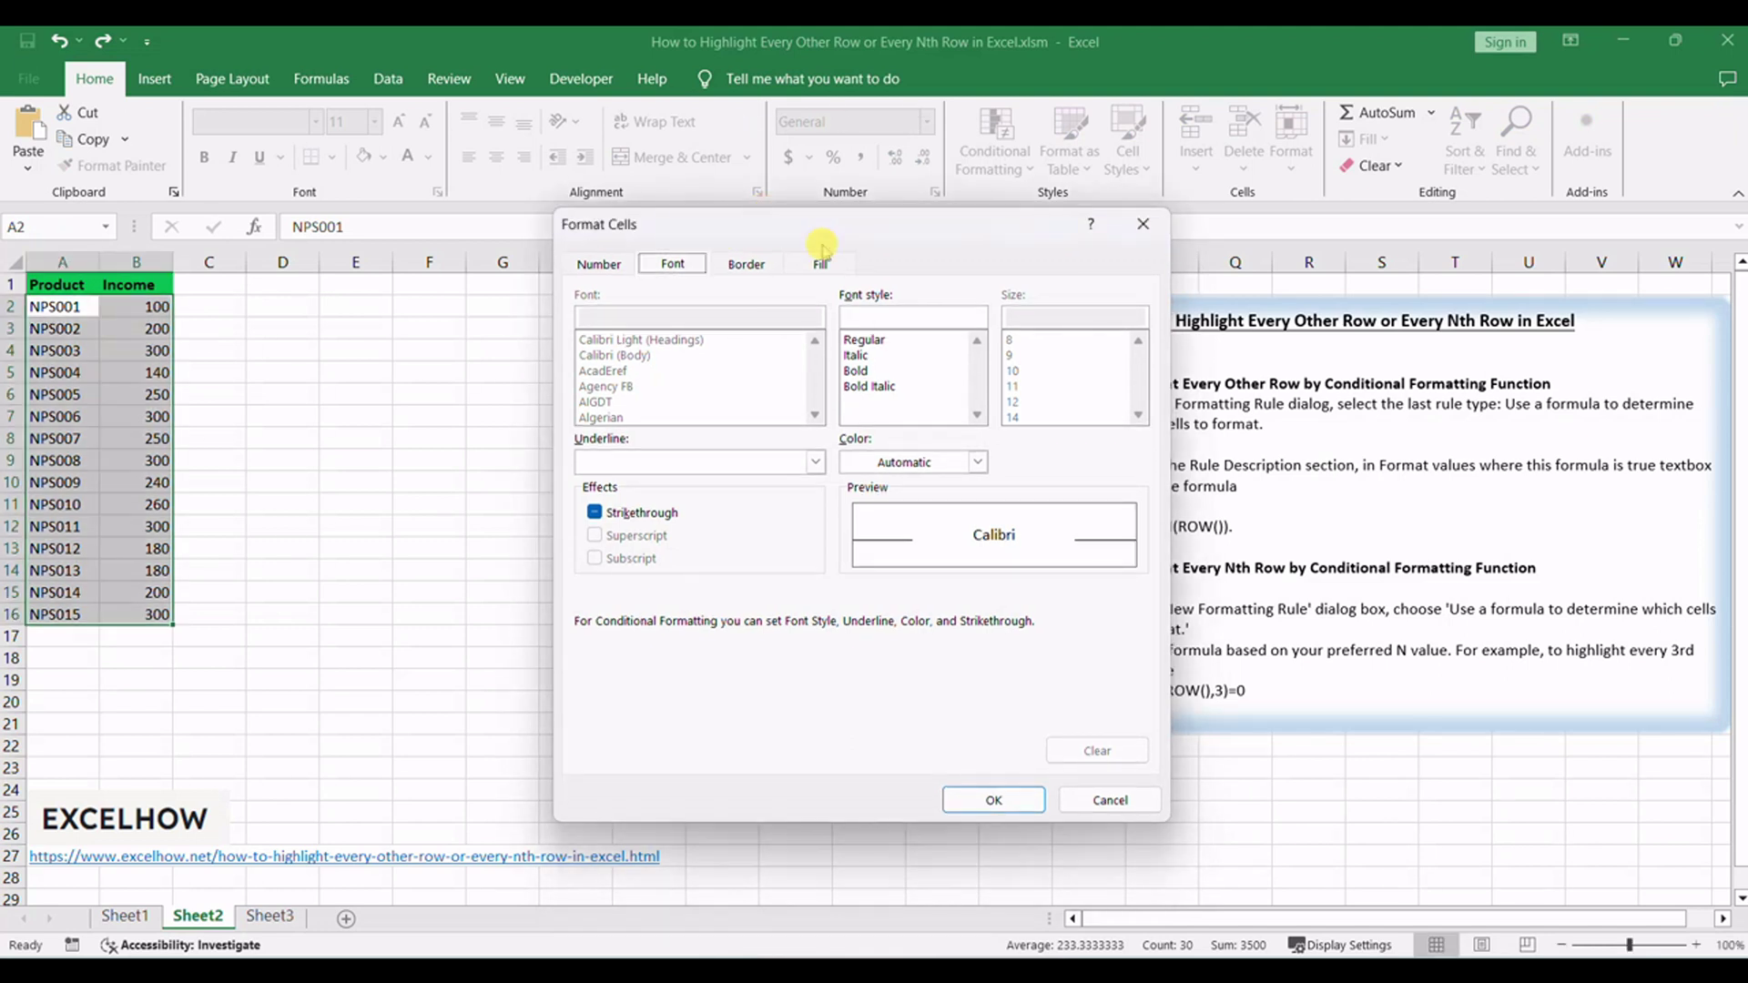
{"action": "left_click", "coordinate": [823, 266]}
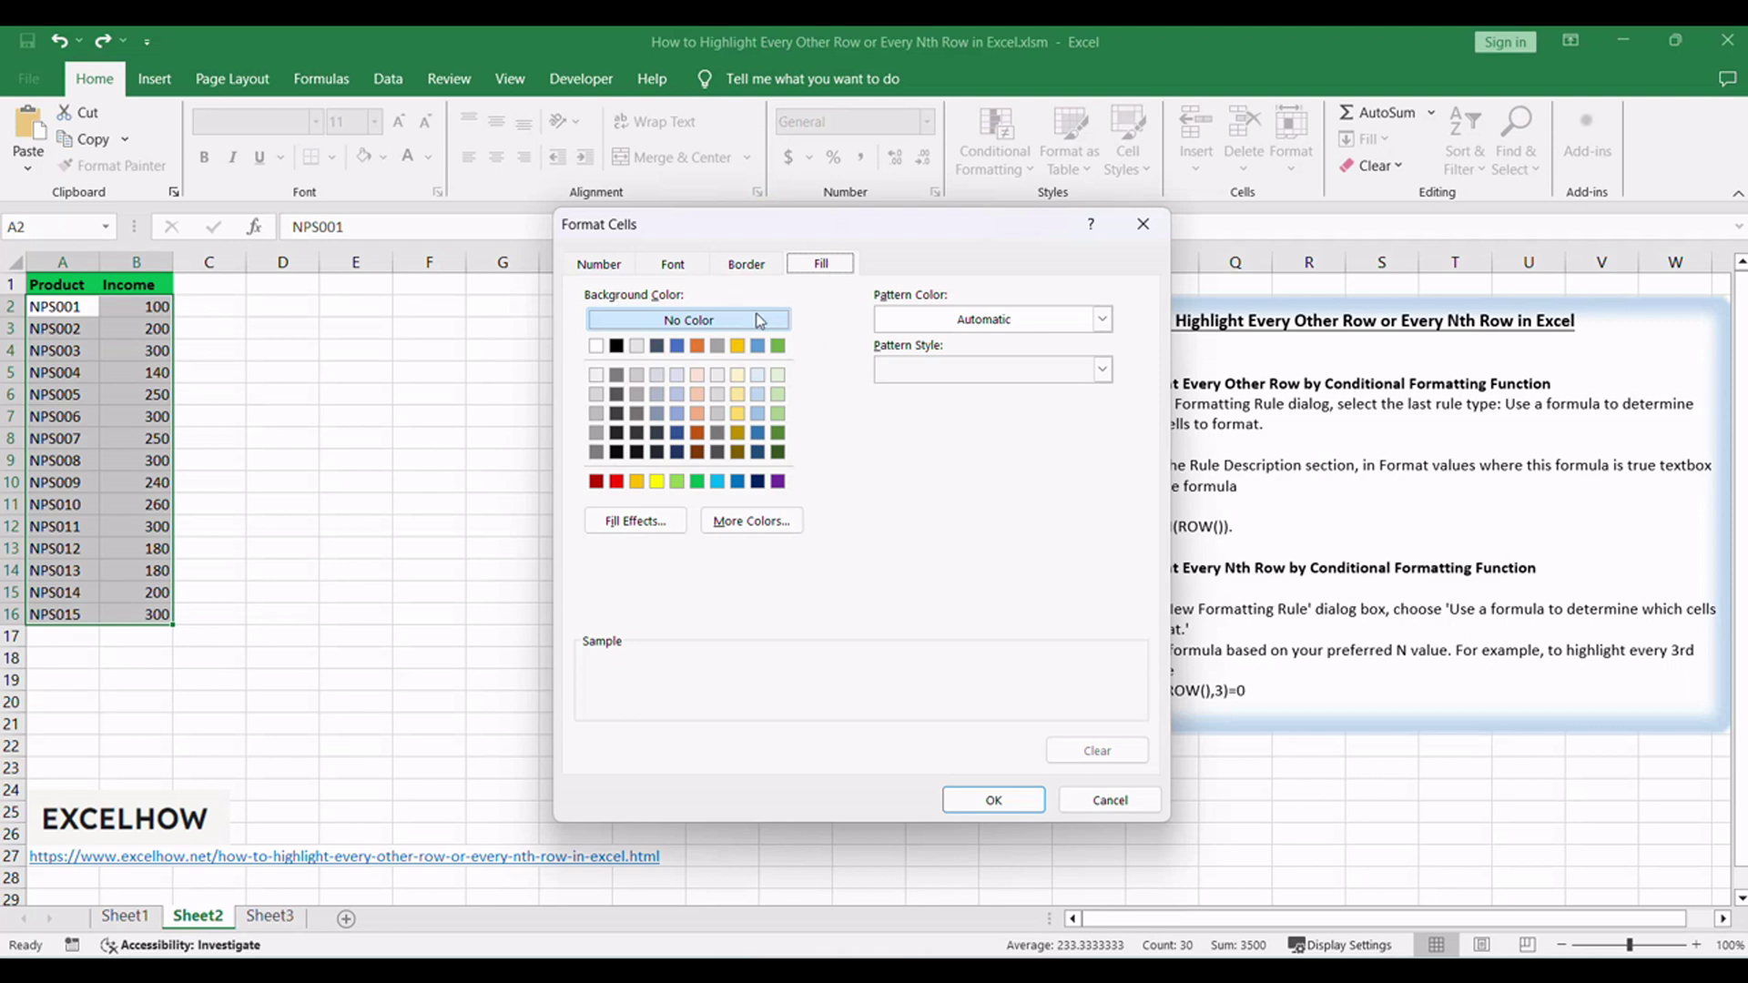
{"action": "left_click", "coordinate": [656, 481]}
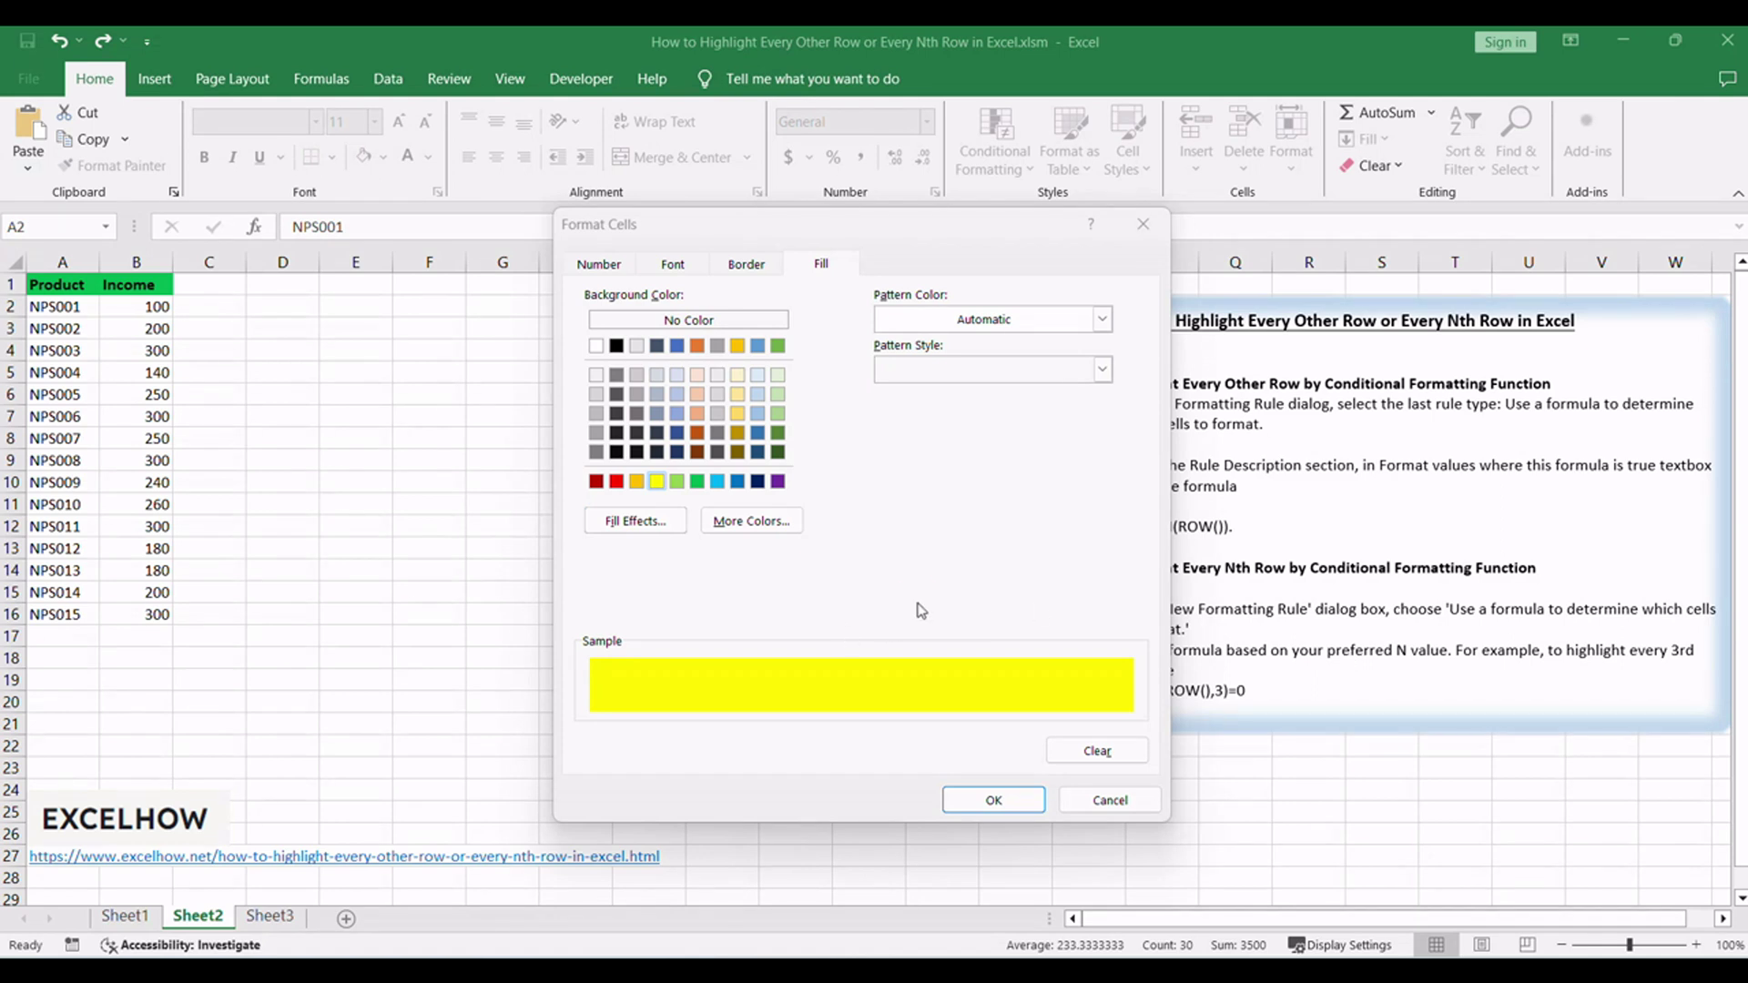
{"action": "left_click", "coordinate": [994, 800]}
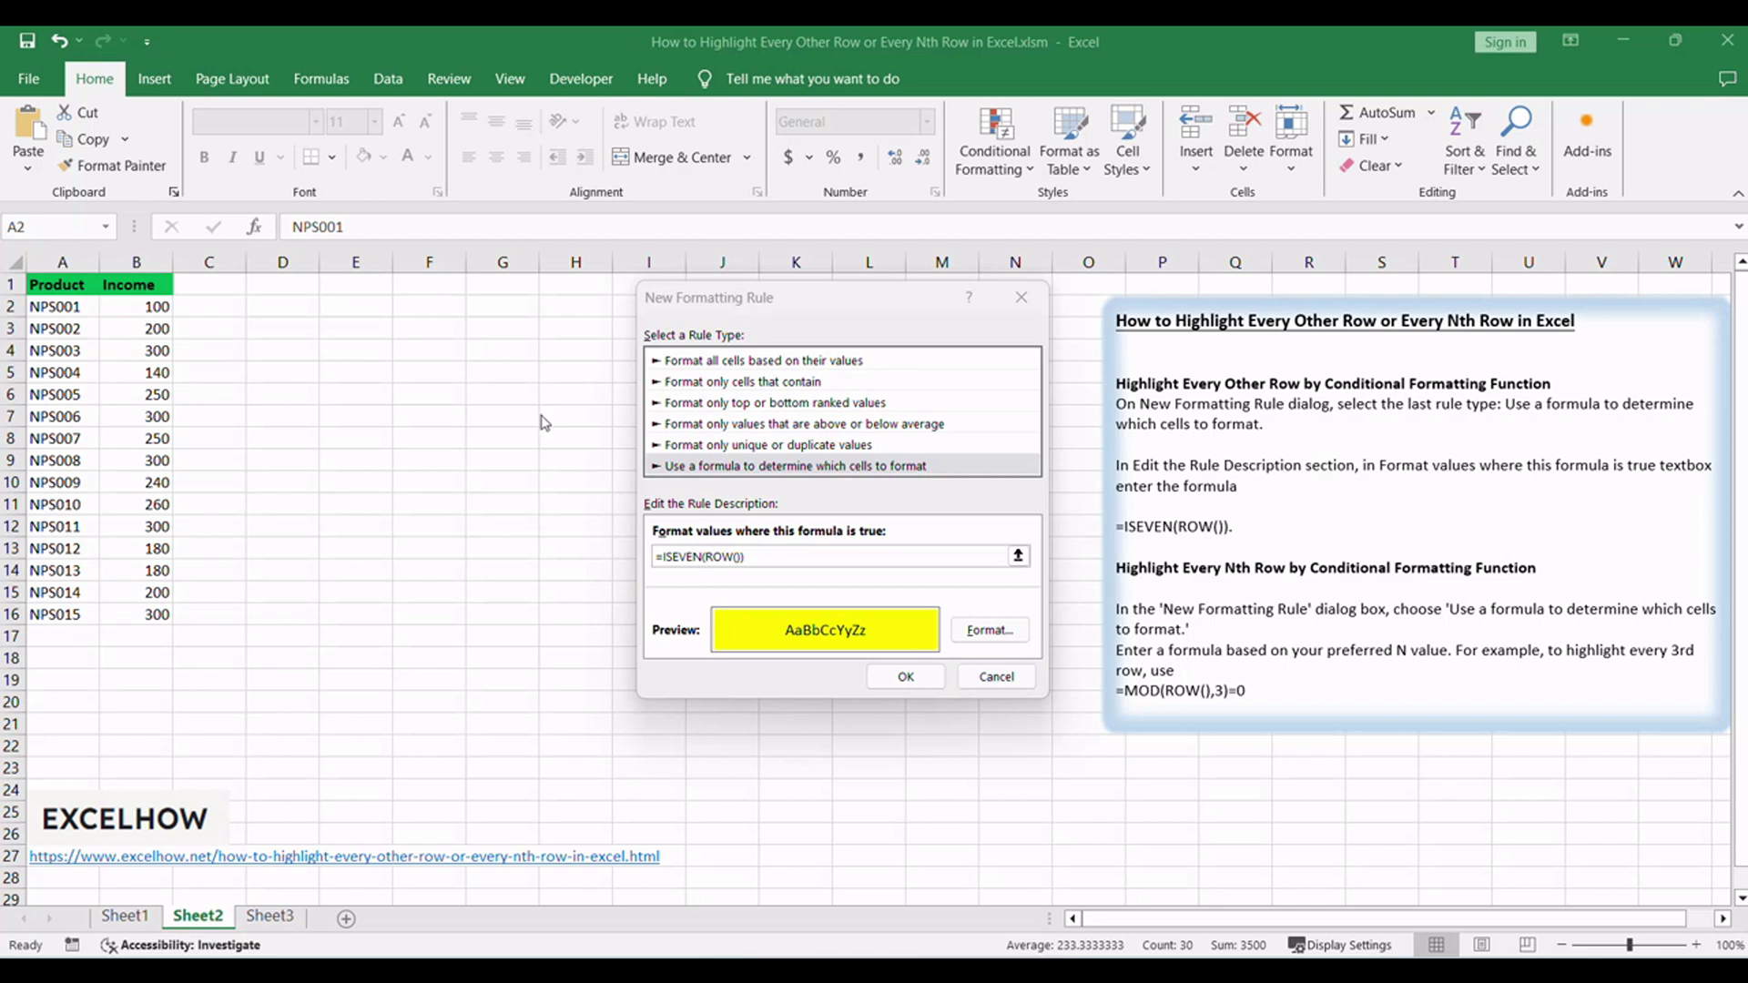
{"action": "left_click", "coordinate": [920, 678]}
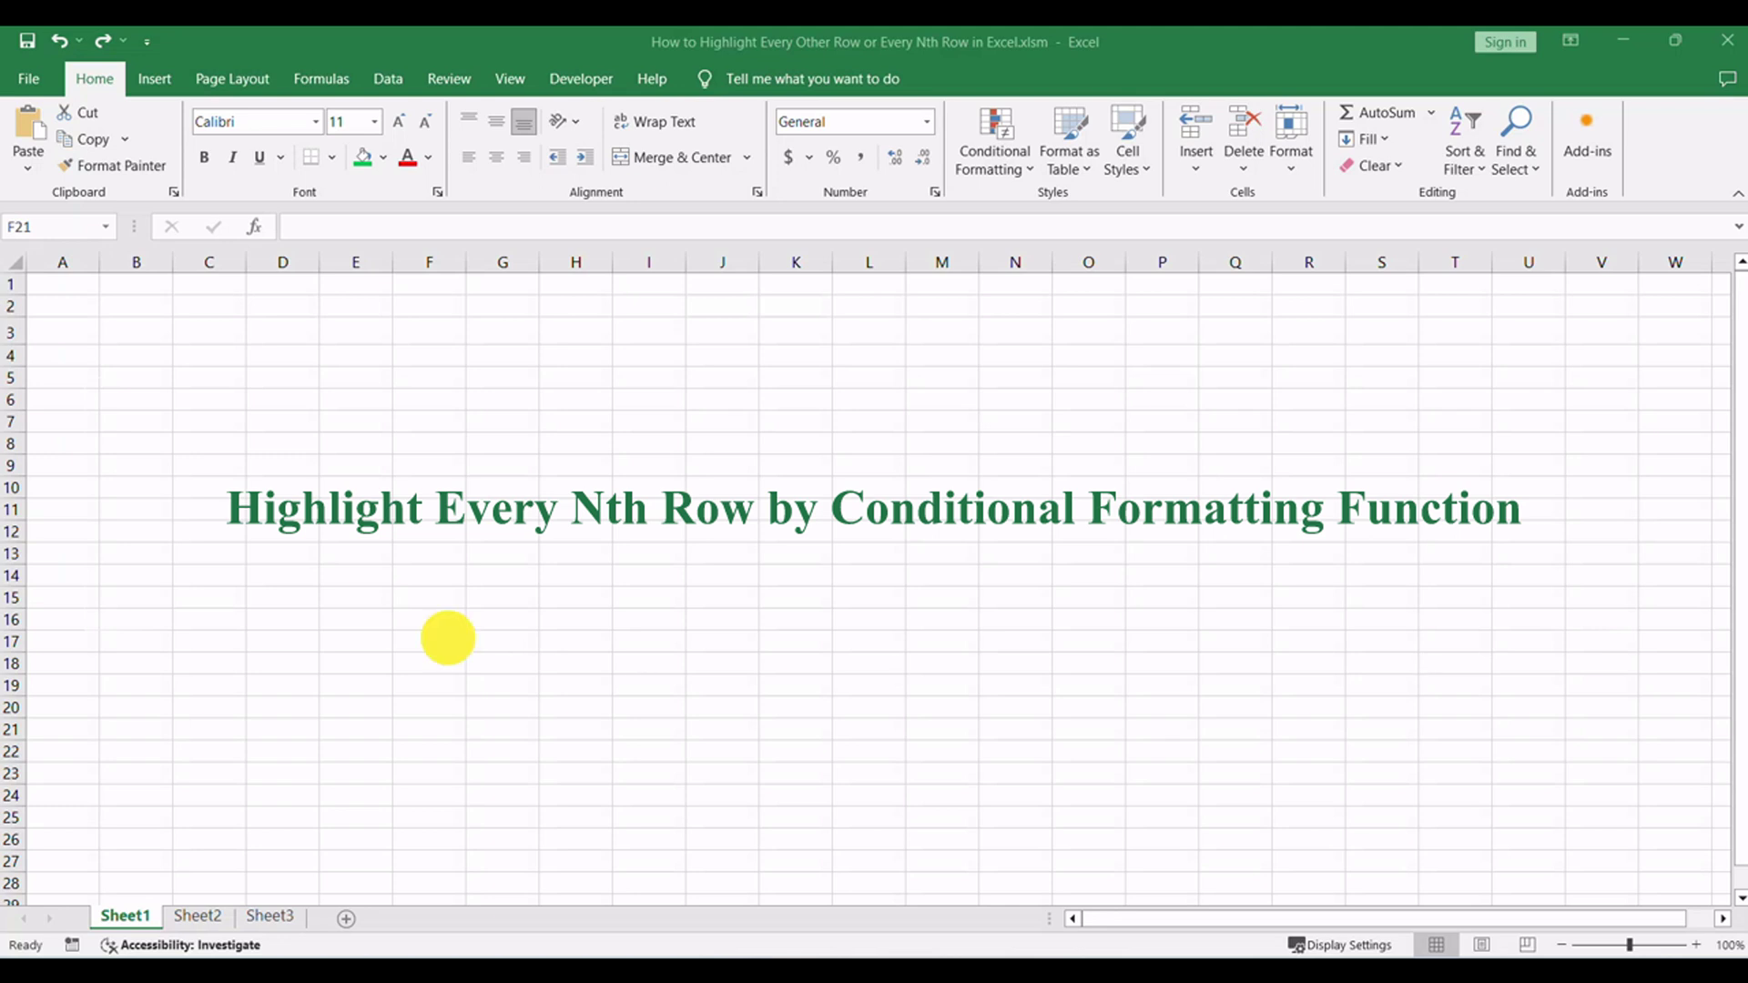
Return to Sheet2 and start another formula-based conditional formatting rule for the product and income data in A2:B16
{"action": "left_click", "coordinate": [197, 914]}
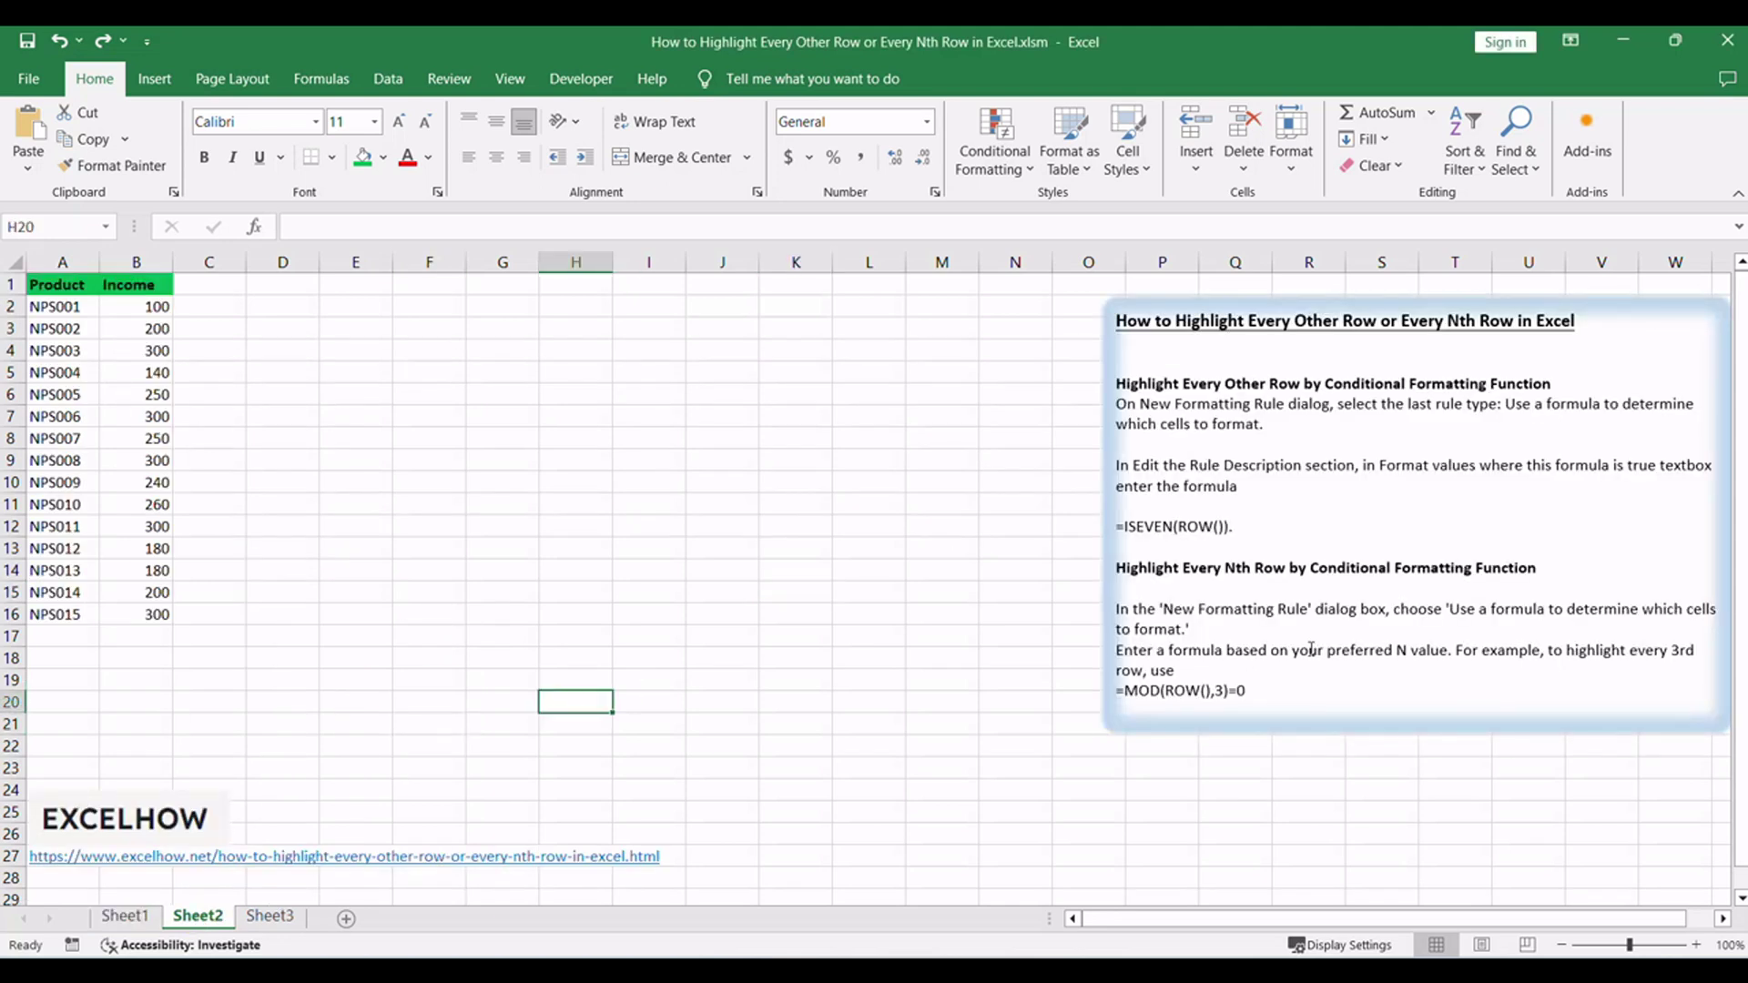
{"action": "left_click", "coordinate": [1347, 618]}
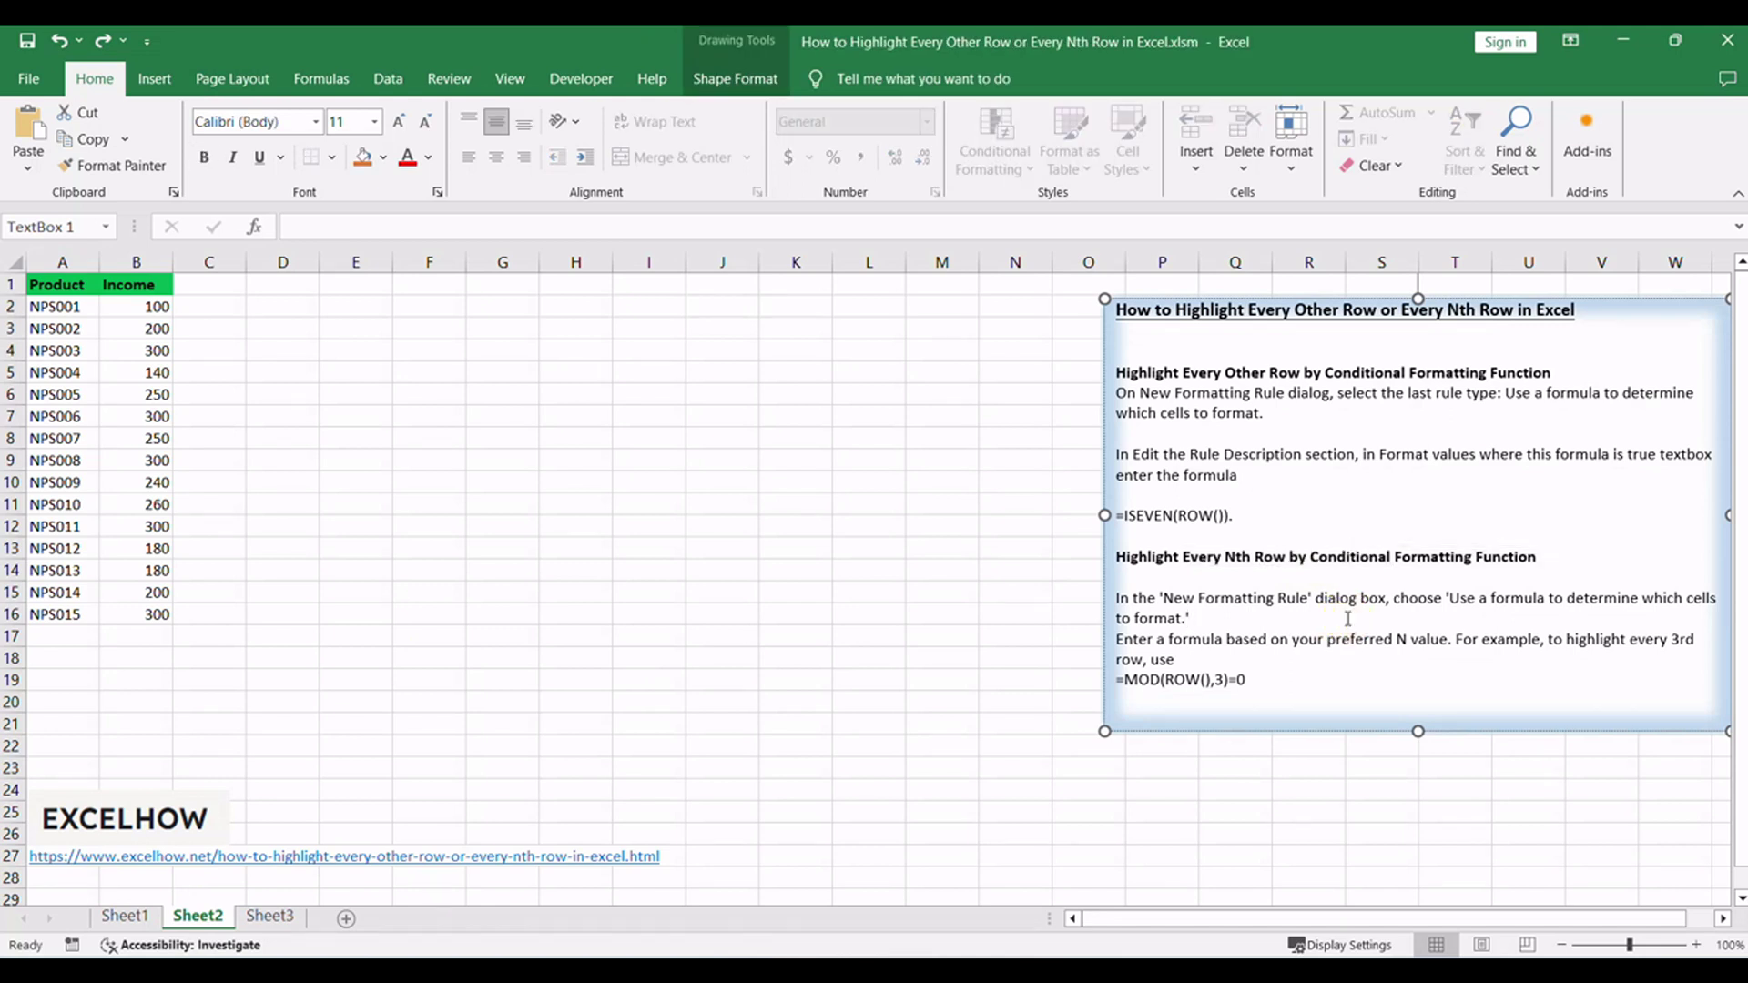
{"action": "left_click", "coordinate": [462, 619]}
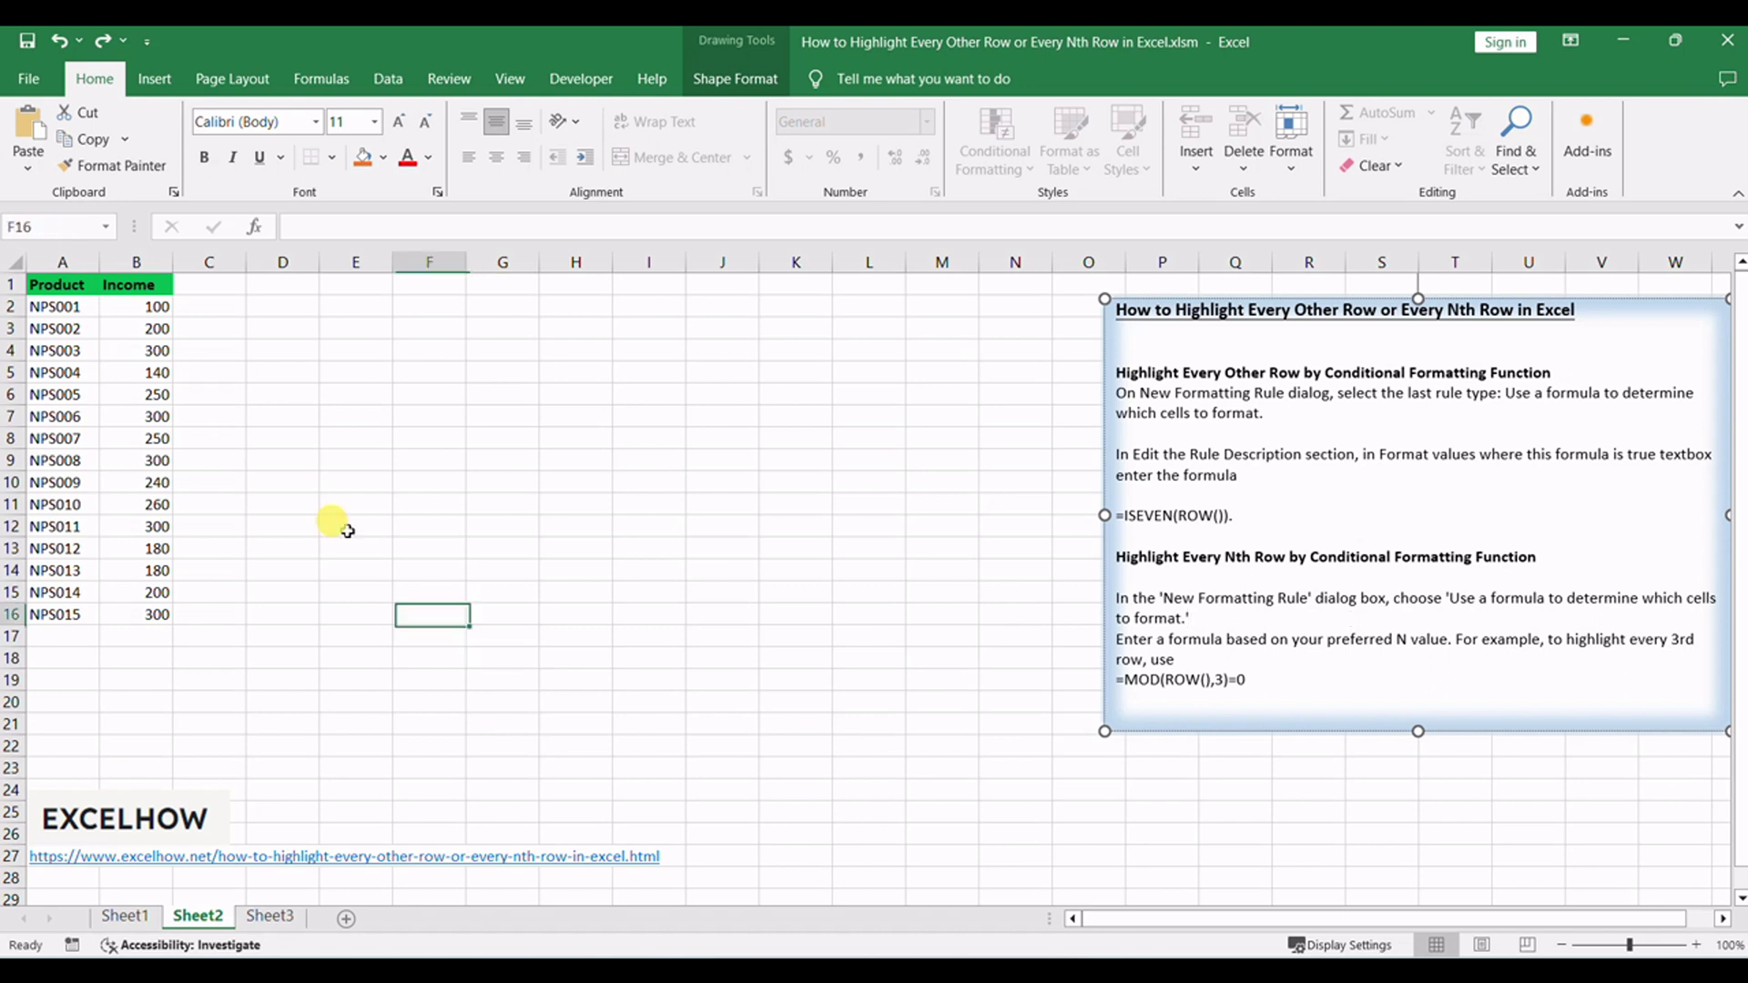
{"action": "left_click_drag", "start_coordinate": [37, 310], "coordinate": [125, 612]}
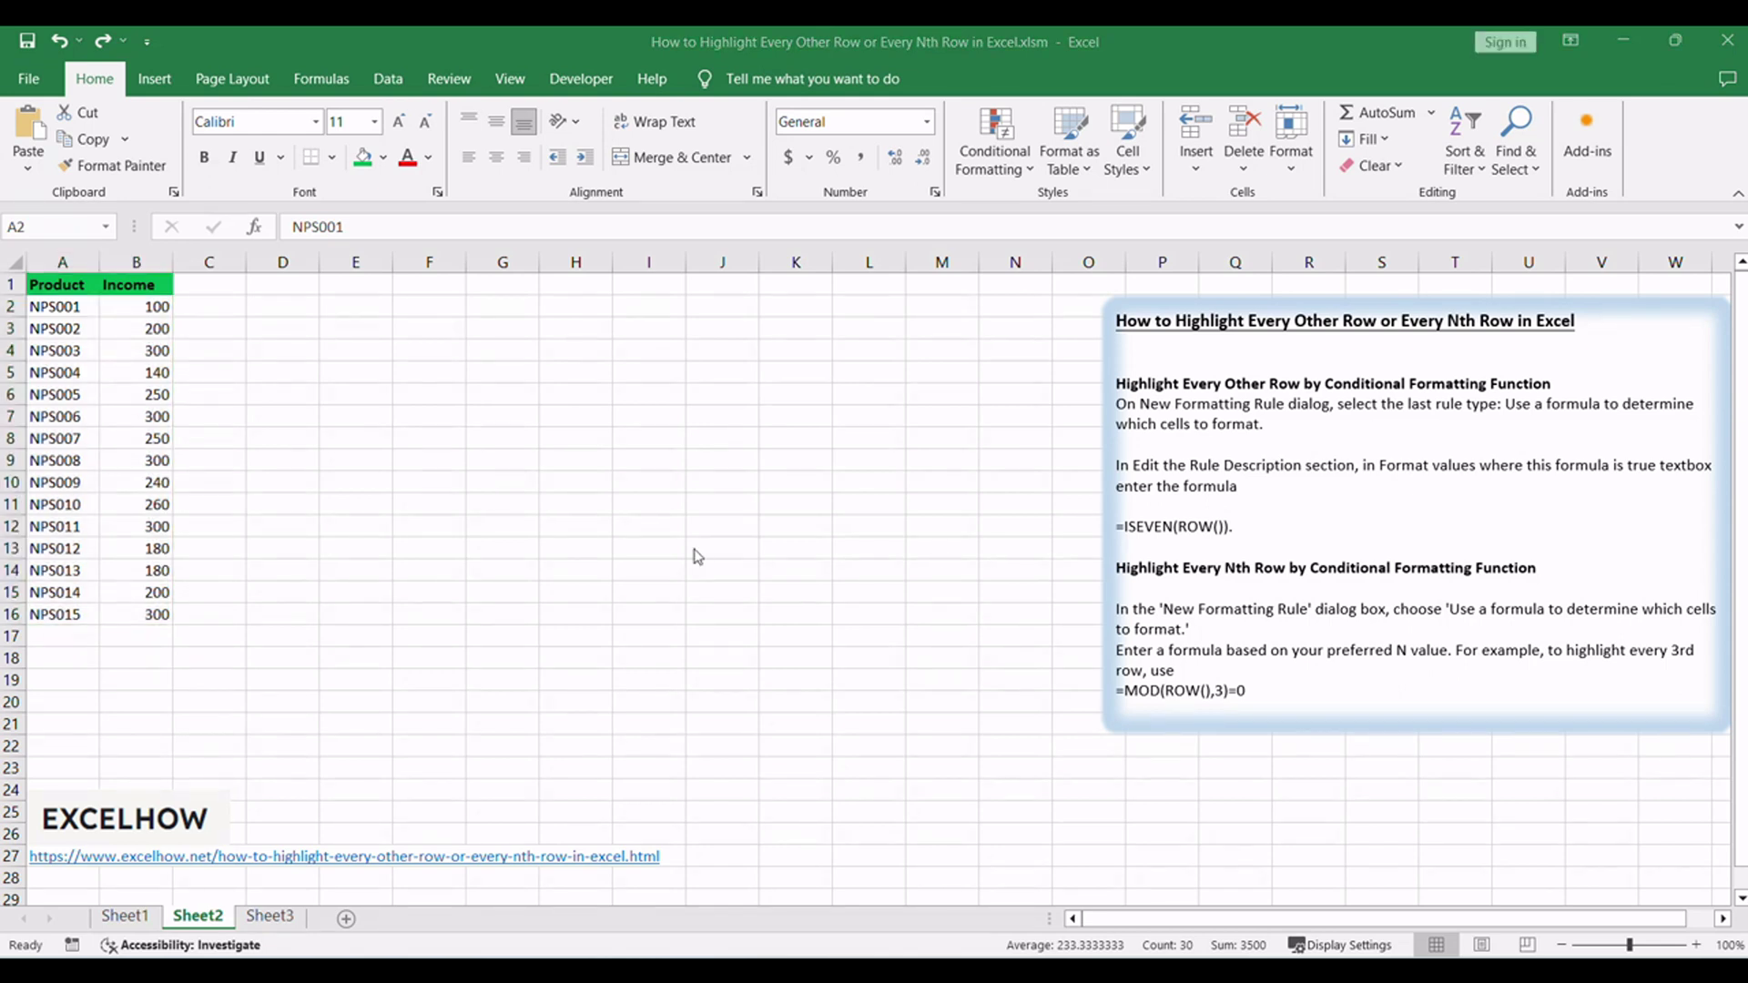
{"action": "left_click", "coordinate": [101, 80]}
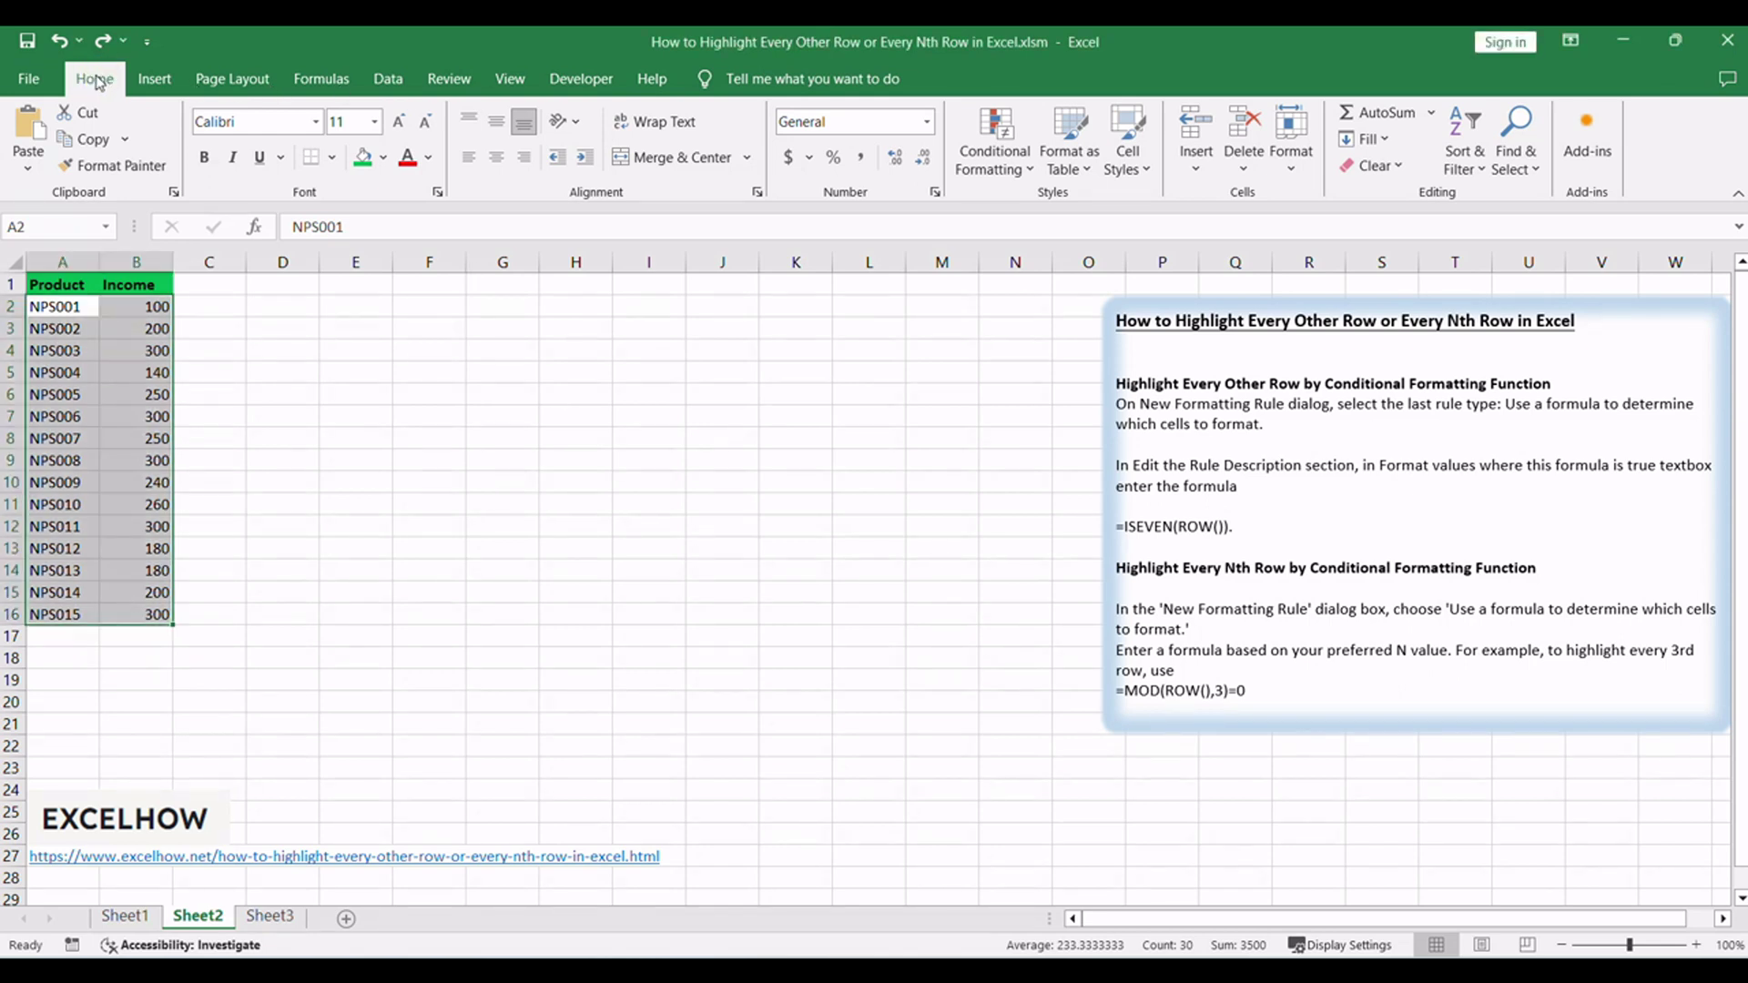
{"action": "left_click", "coordinate": [1008, 160]}
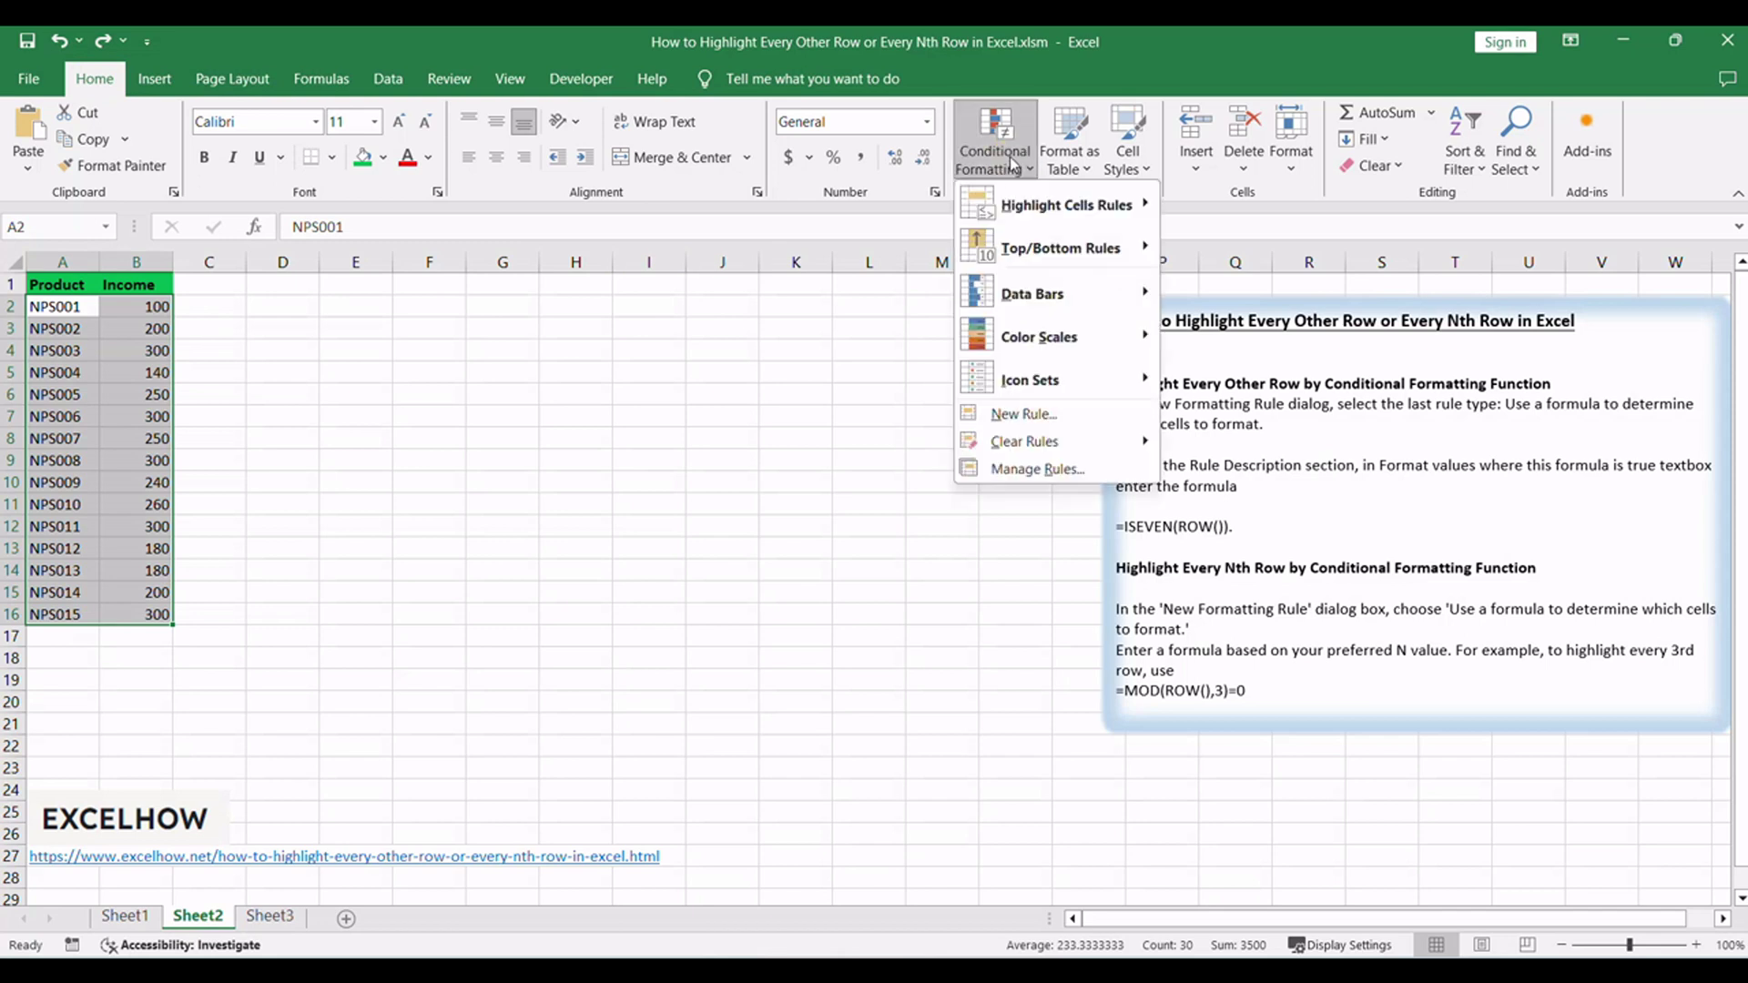
{"action": "left_click", "coordinate": [1022, 414]}
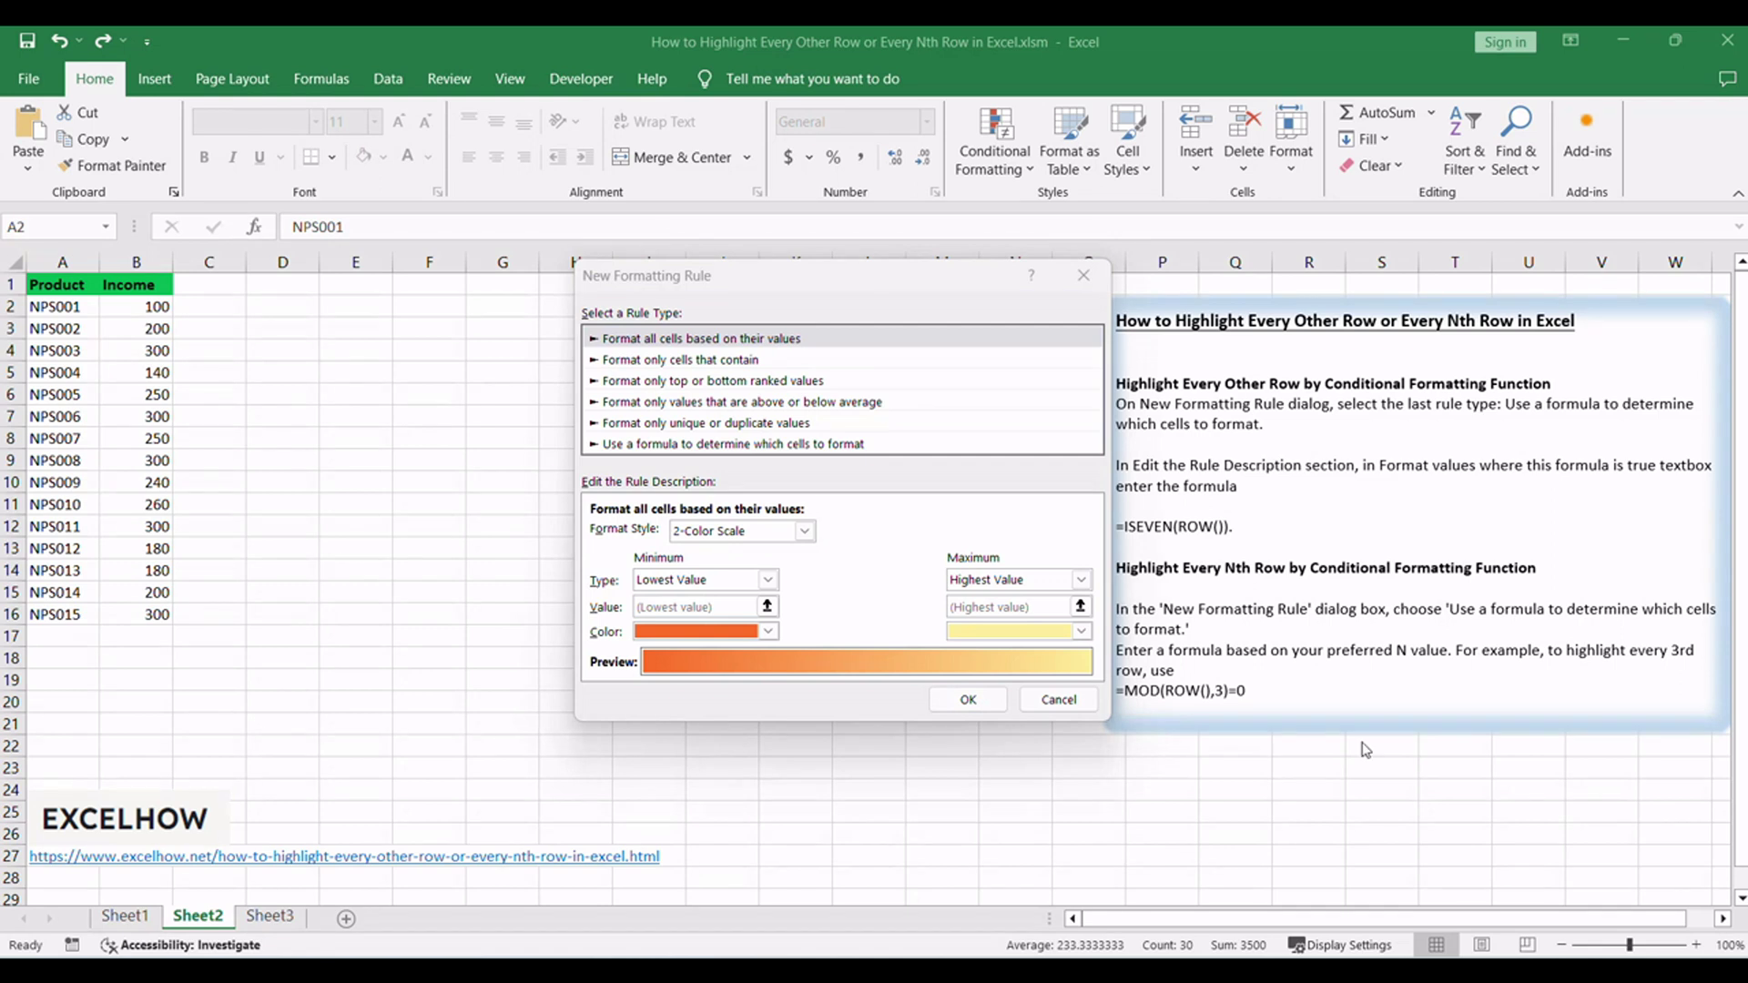
{"action": "left_click", "coordinate": [637, 288]}
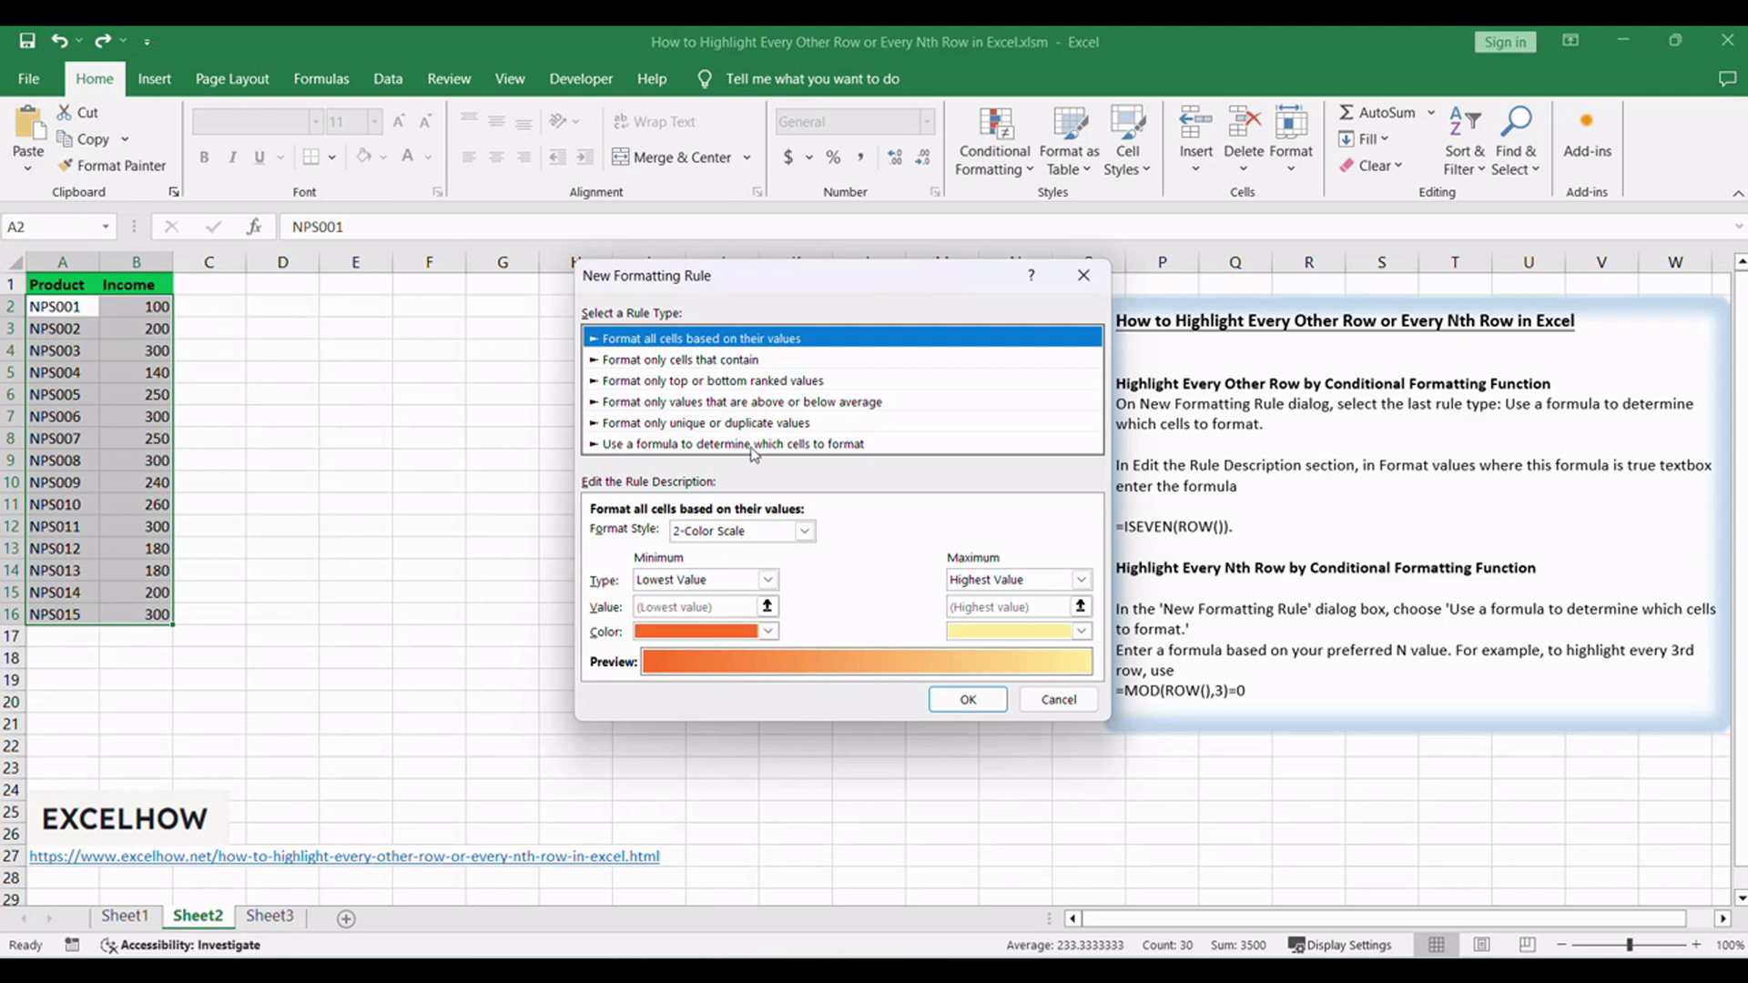
{"action": "left_click", "coordinate": [794, 444]}
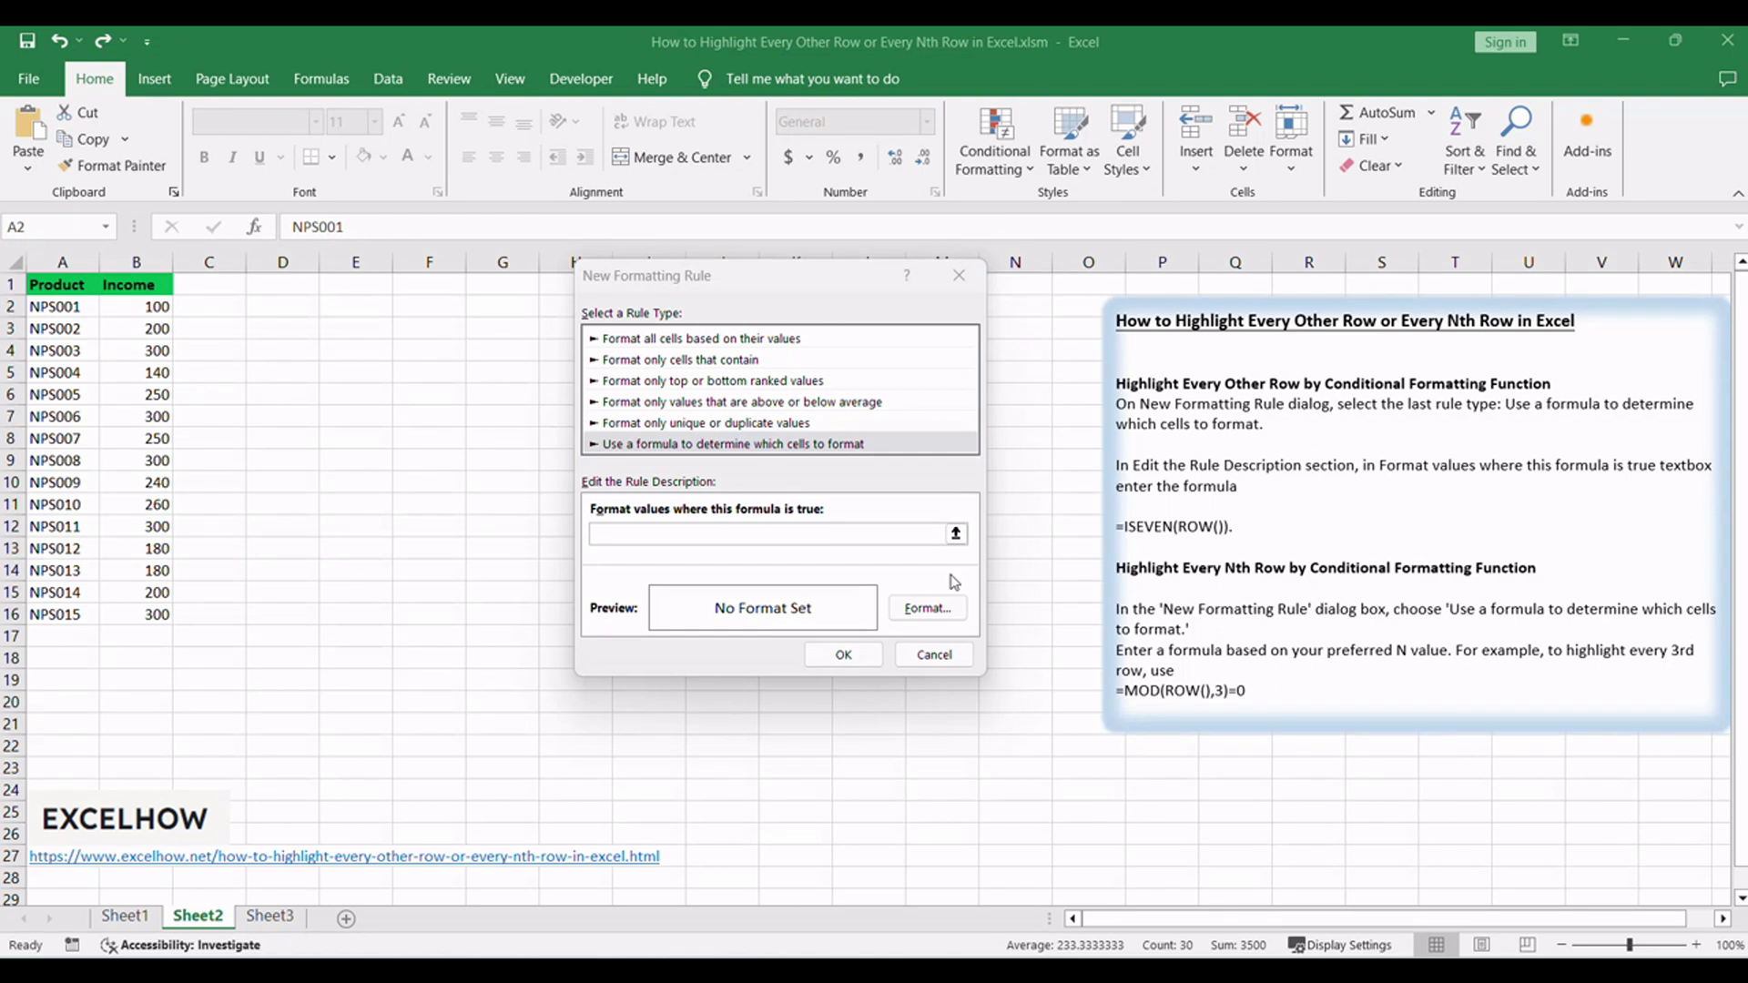
Enter =MOD(ROW(),3)=0 as the formula of the new rule to target every third row
{"action": "left_click", "coordinate": [721, 293]}
{"action": "left_click", "coordinate": [635, 532]}
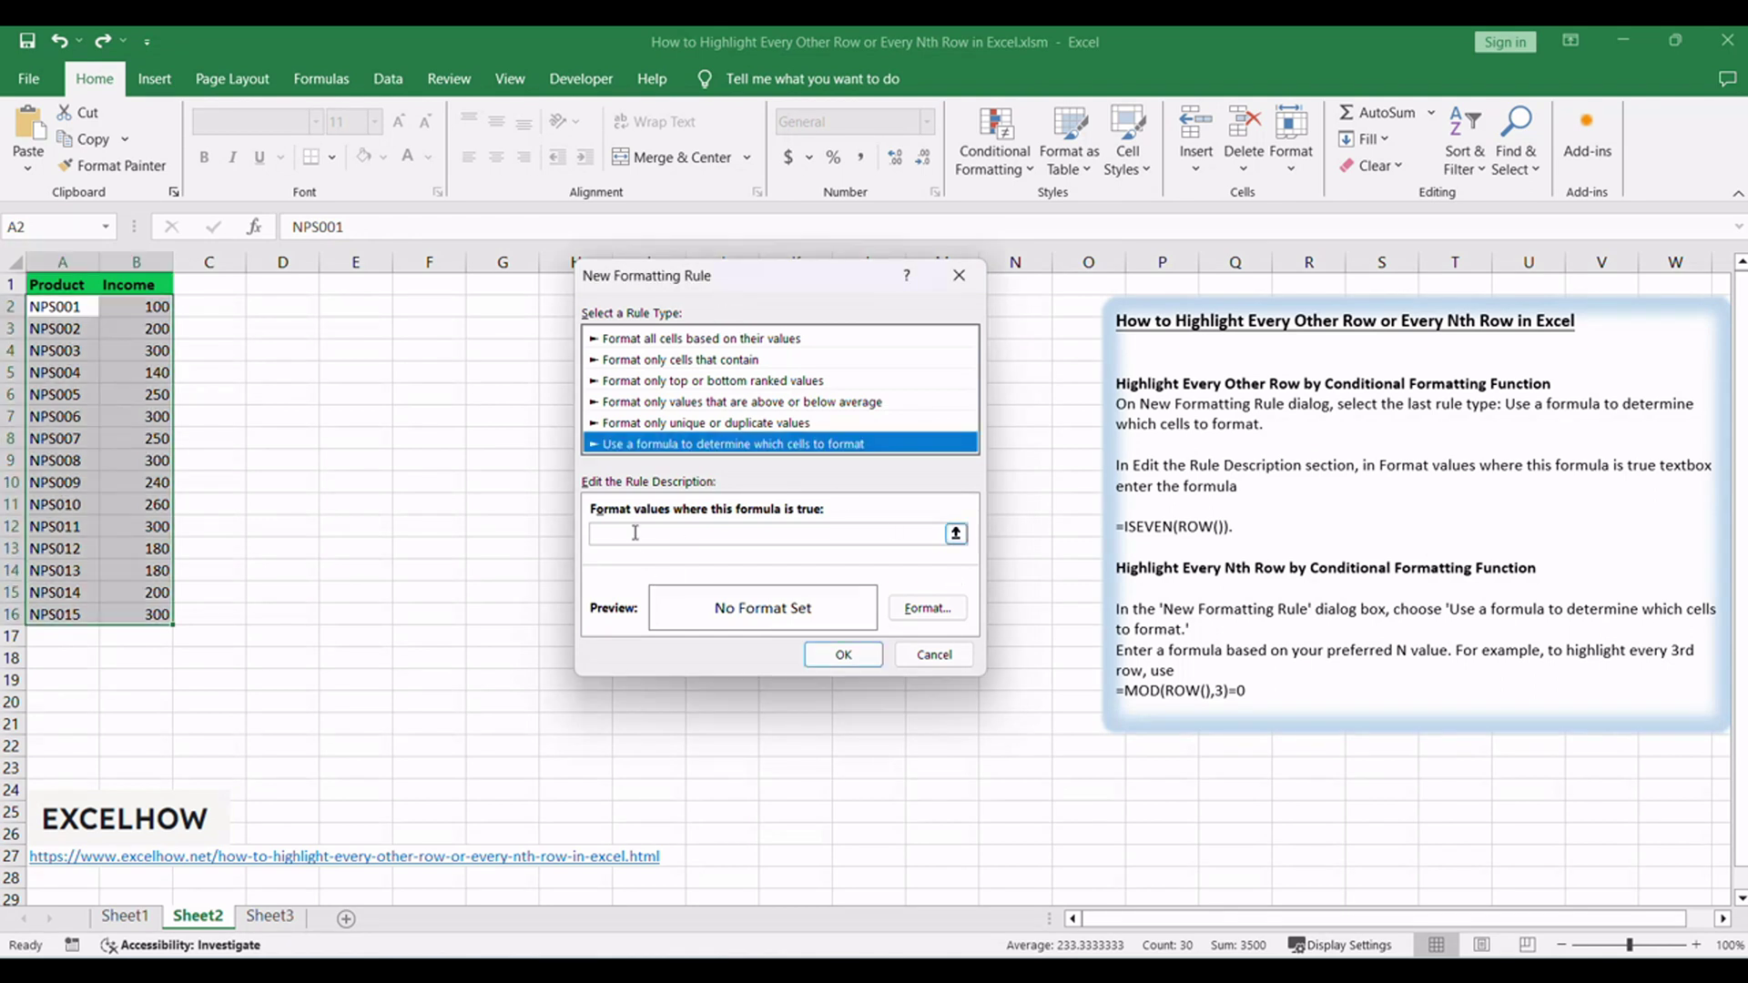
{"action": "left_click", "coordinate": [634, 533]}
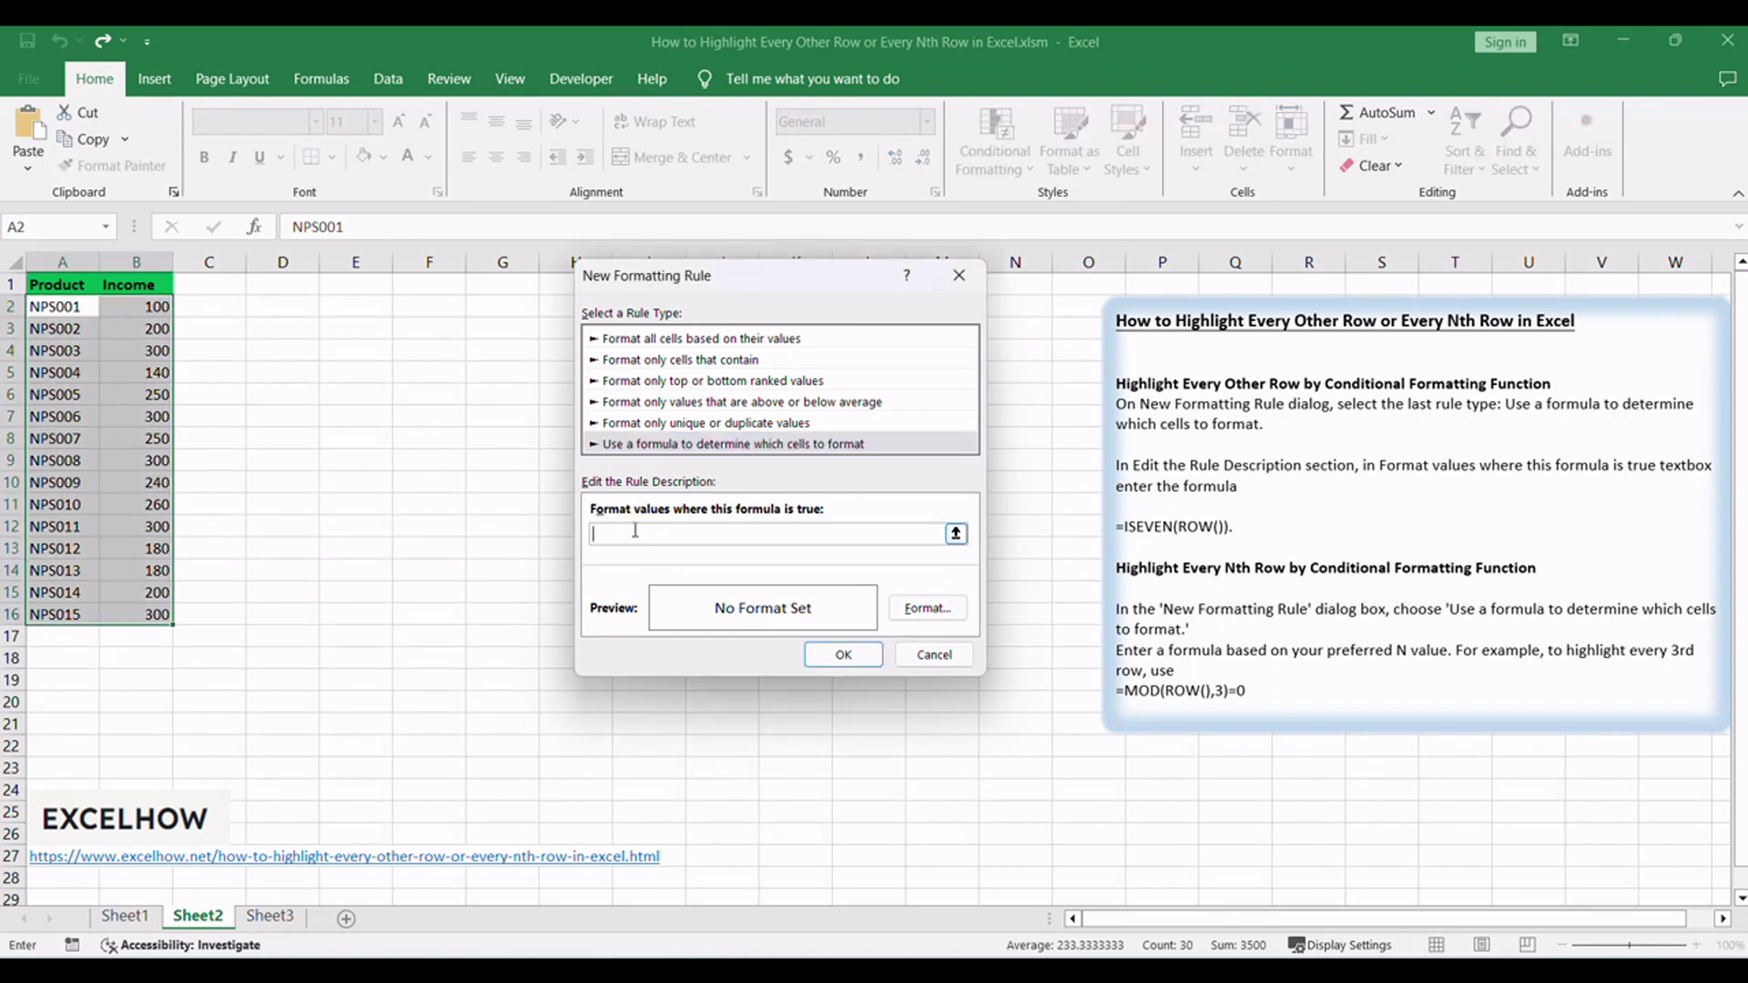
{"action": "type", "text": "=MOD(ROW(),3)=0"}
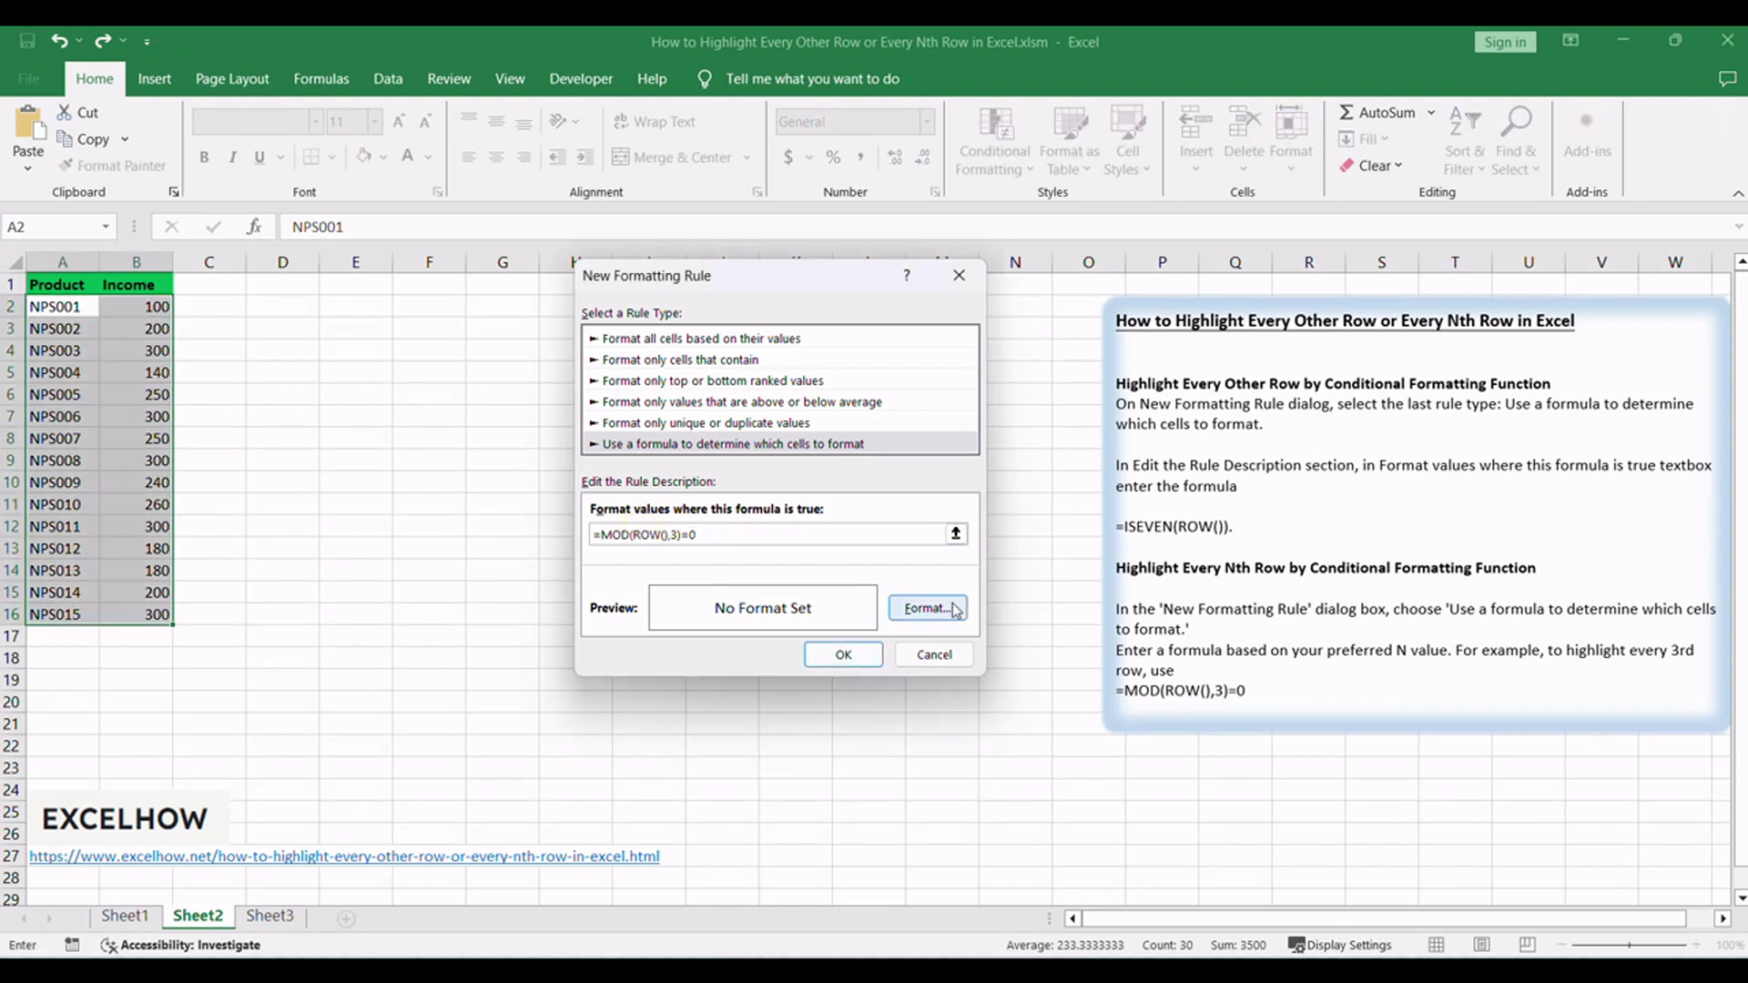
Give the every-third-row rule a light green background fill and apply it to the selected data
{"action": "left_click", "coordinate": [927, 608]}
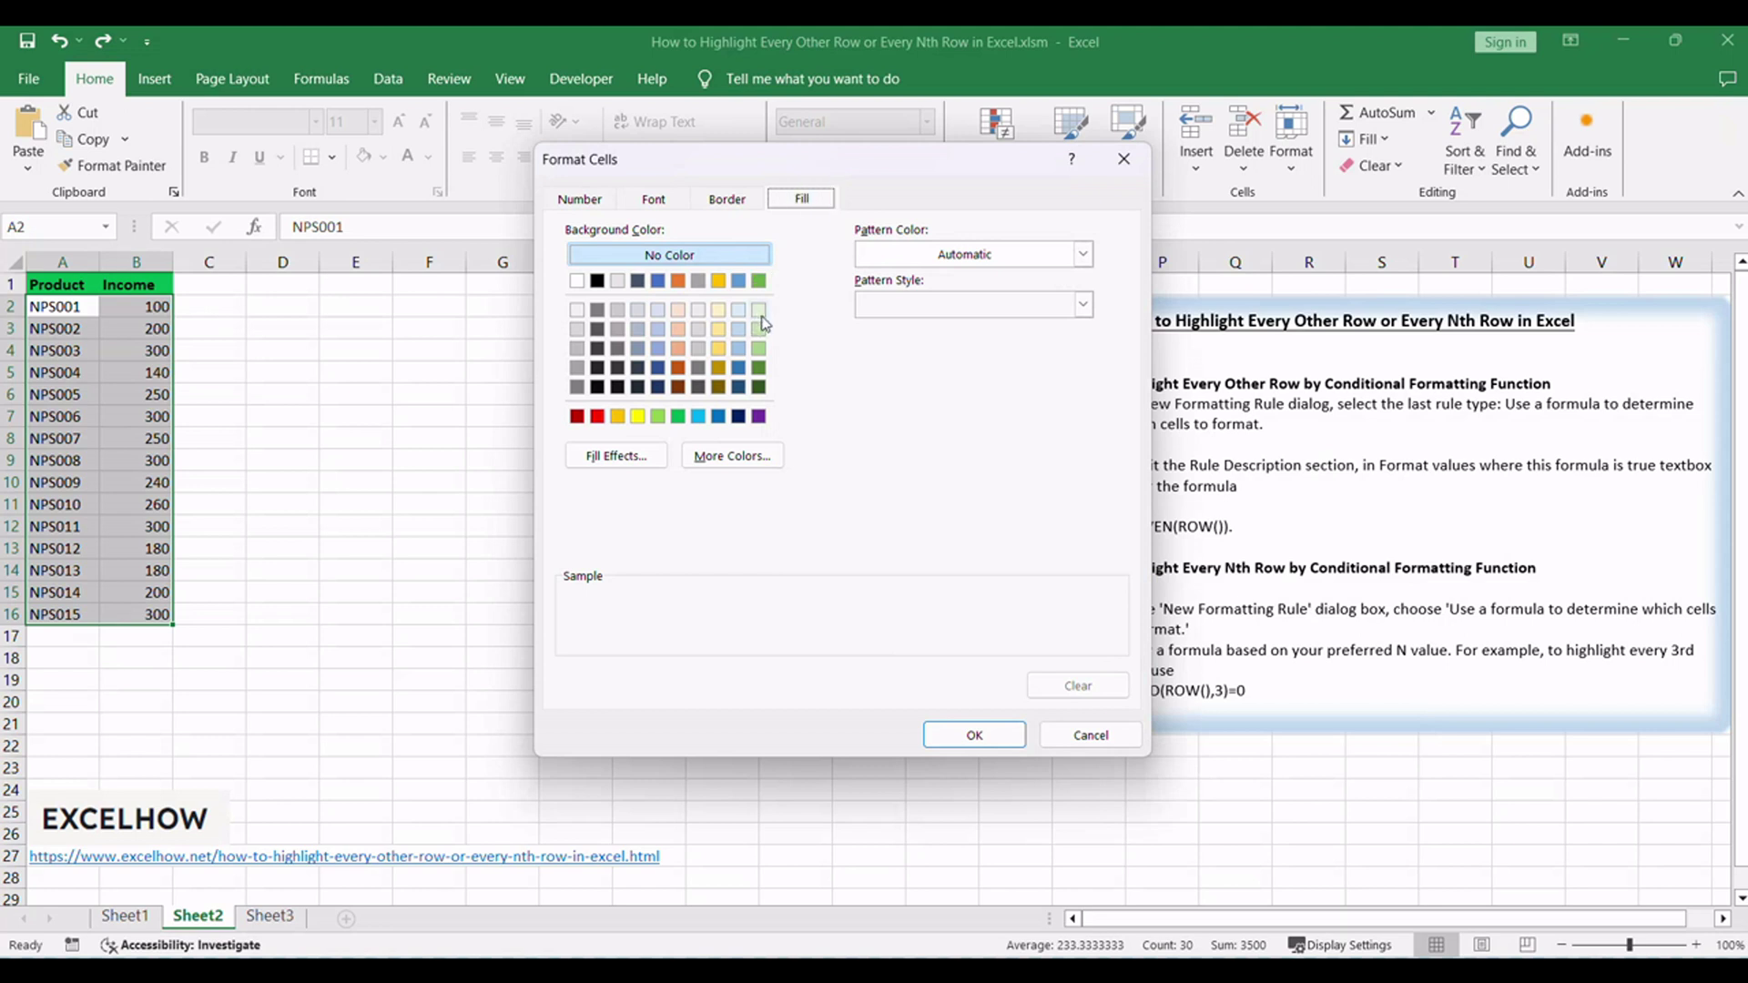
{"action": "left_click", "coordinate": [760, 350]}
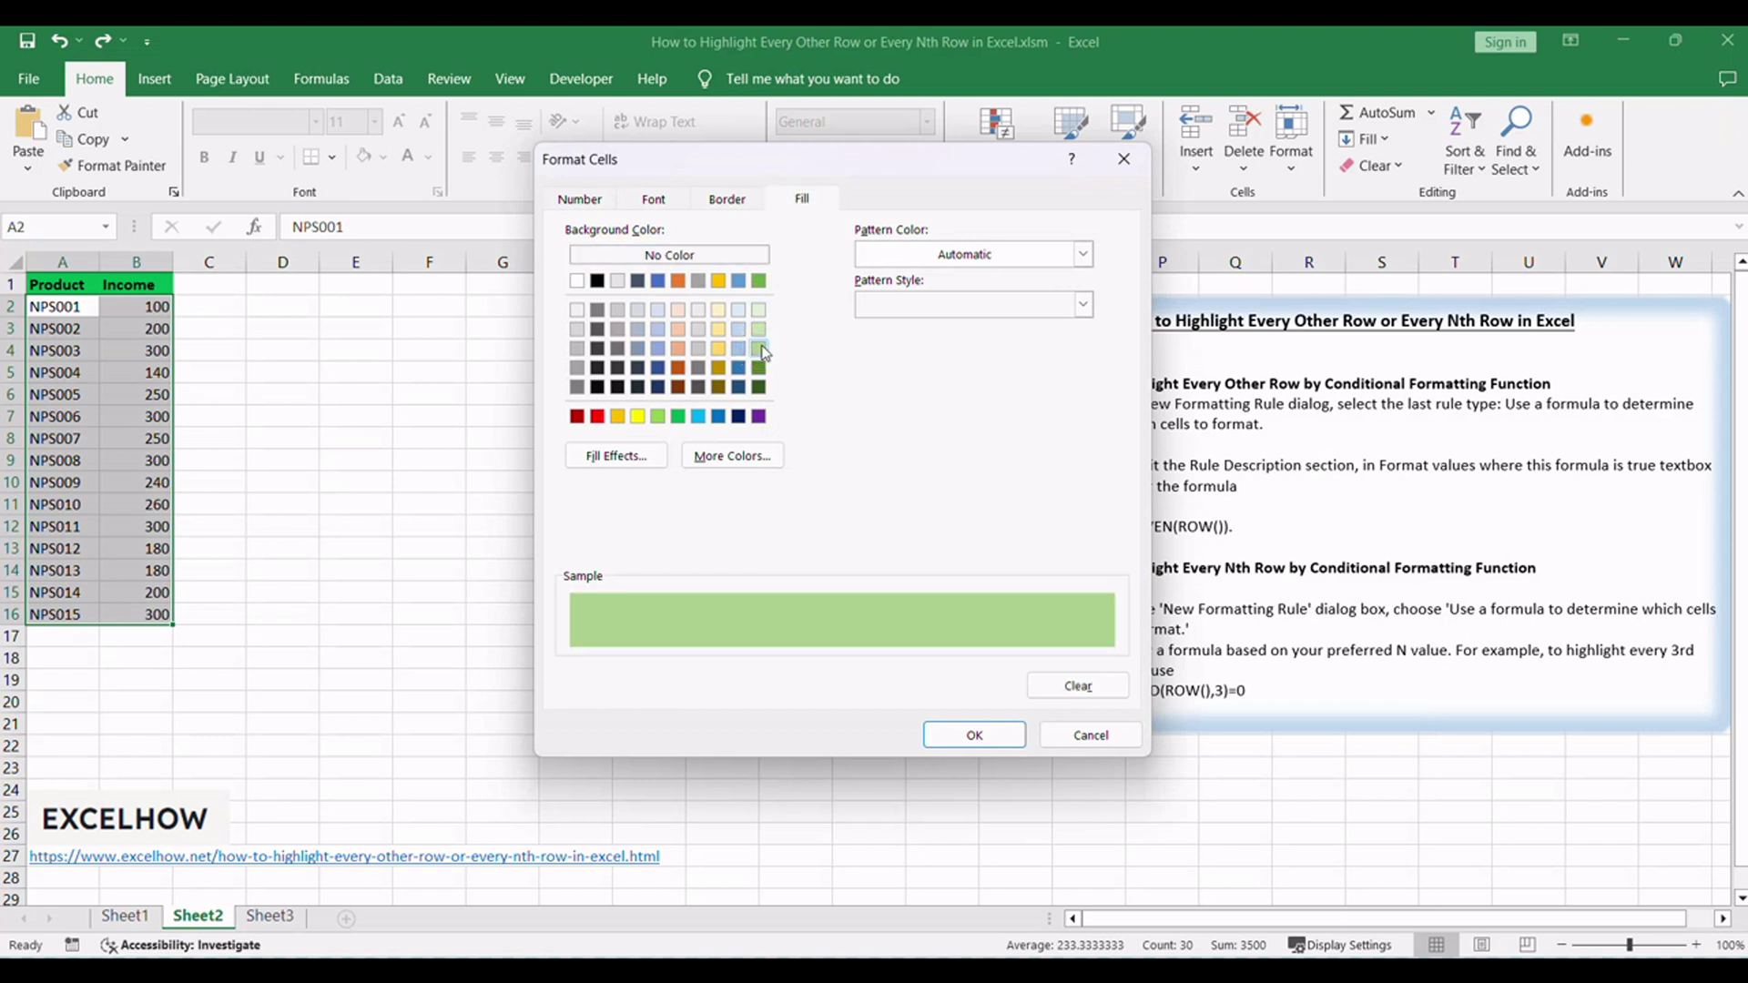
{"action": "left_click", "coordinate": [973, 733]}
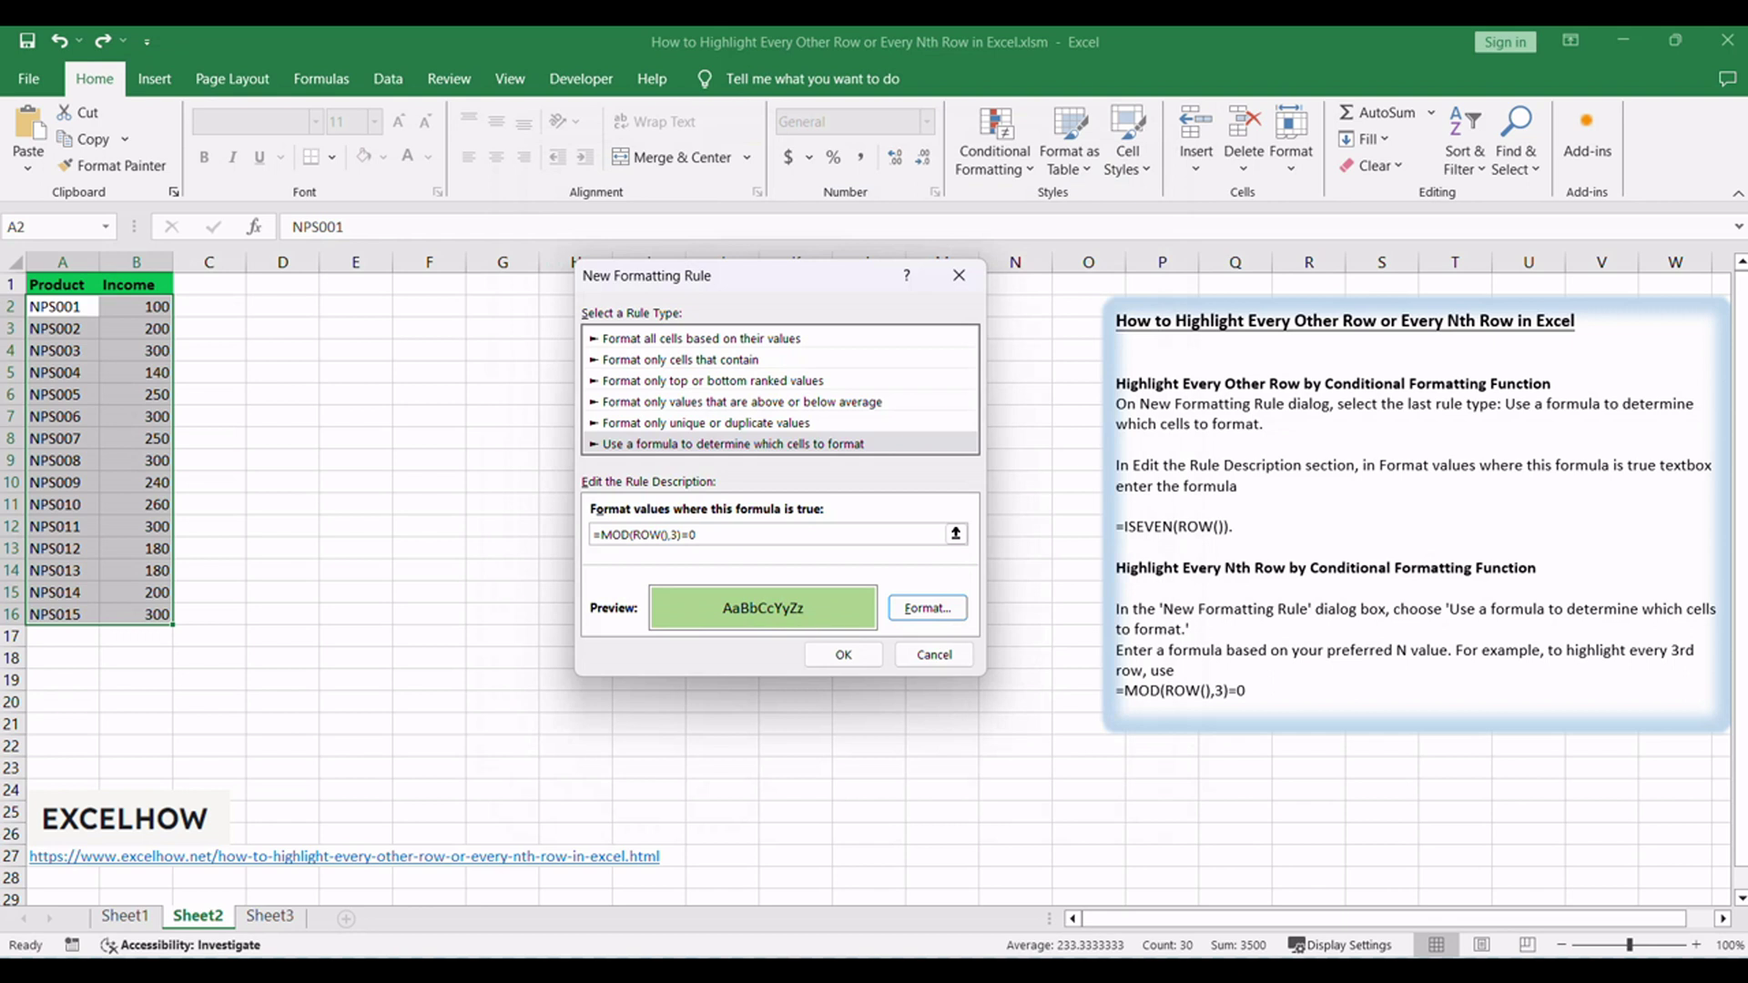
{"action": "key", "text": "Return"}
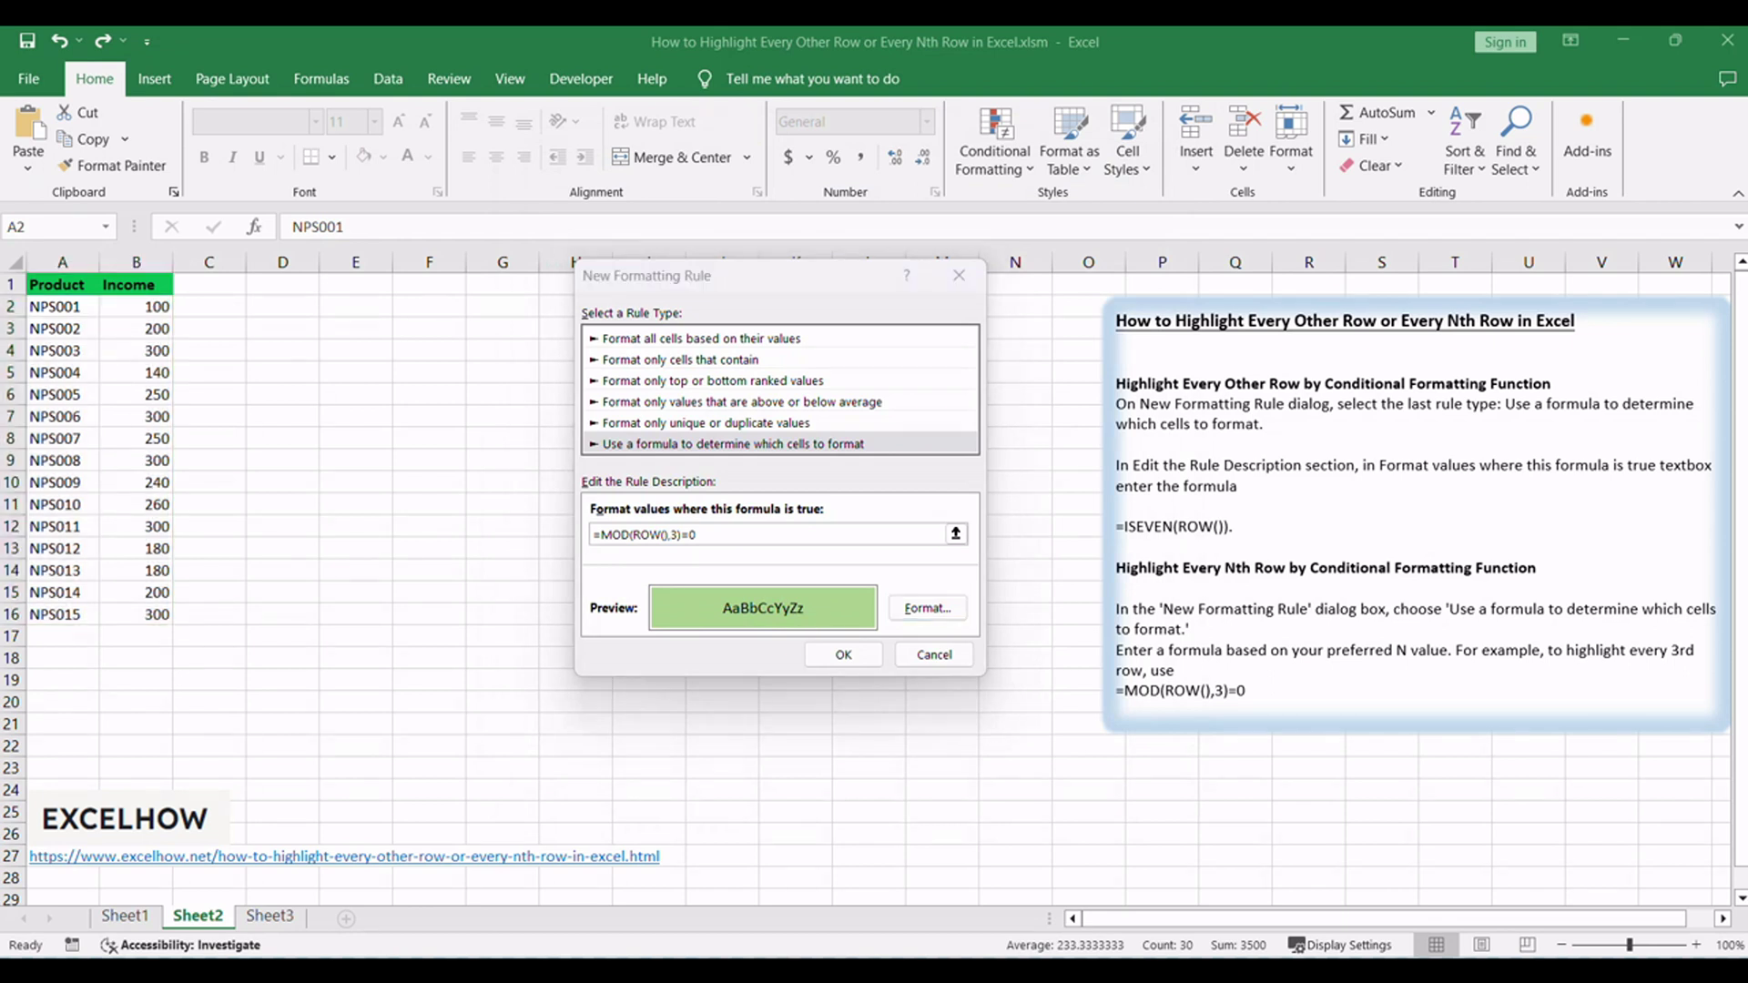
{"action": "left_click", "coordinate": [844, 657]}
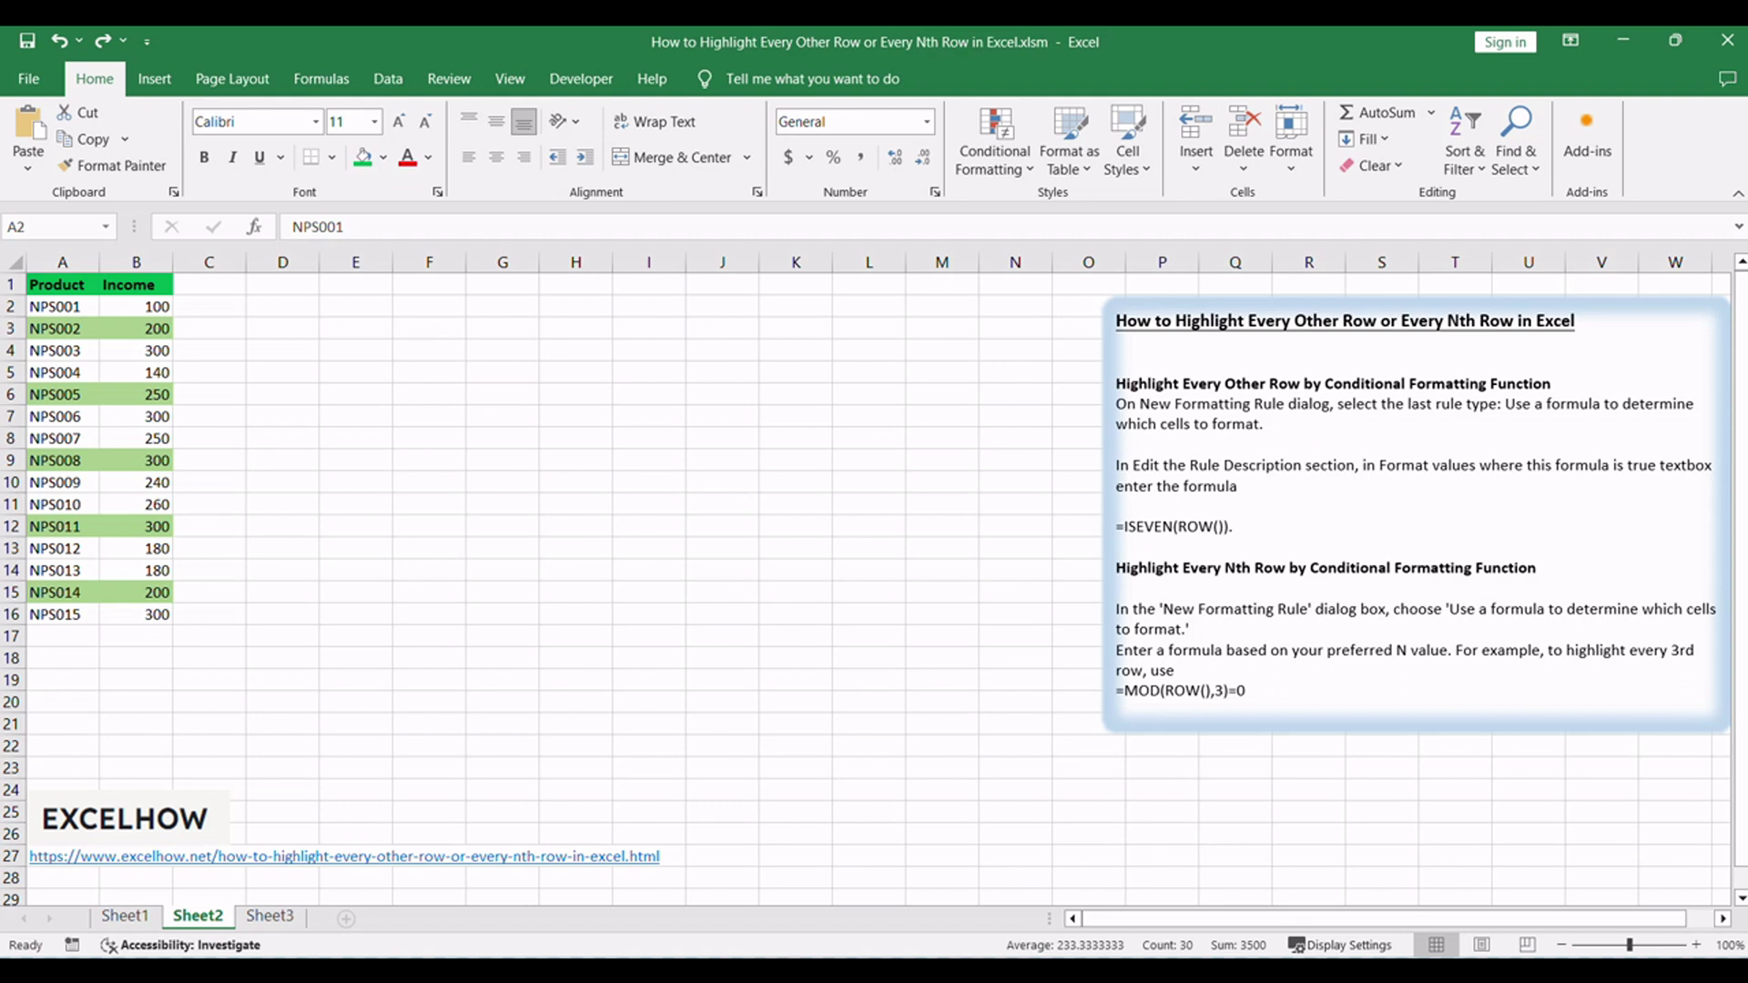
{"action": "left_click_drag", "start_coordinate": [1348, 389], "coordinate": [1518, 393]}
{"action": "left_click_drag", "start_coordinate": [1553, 588], "coordinate": [1559, 596]}
{"action": "left_click", "coordinate": [1595, 655]}
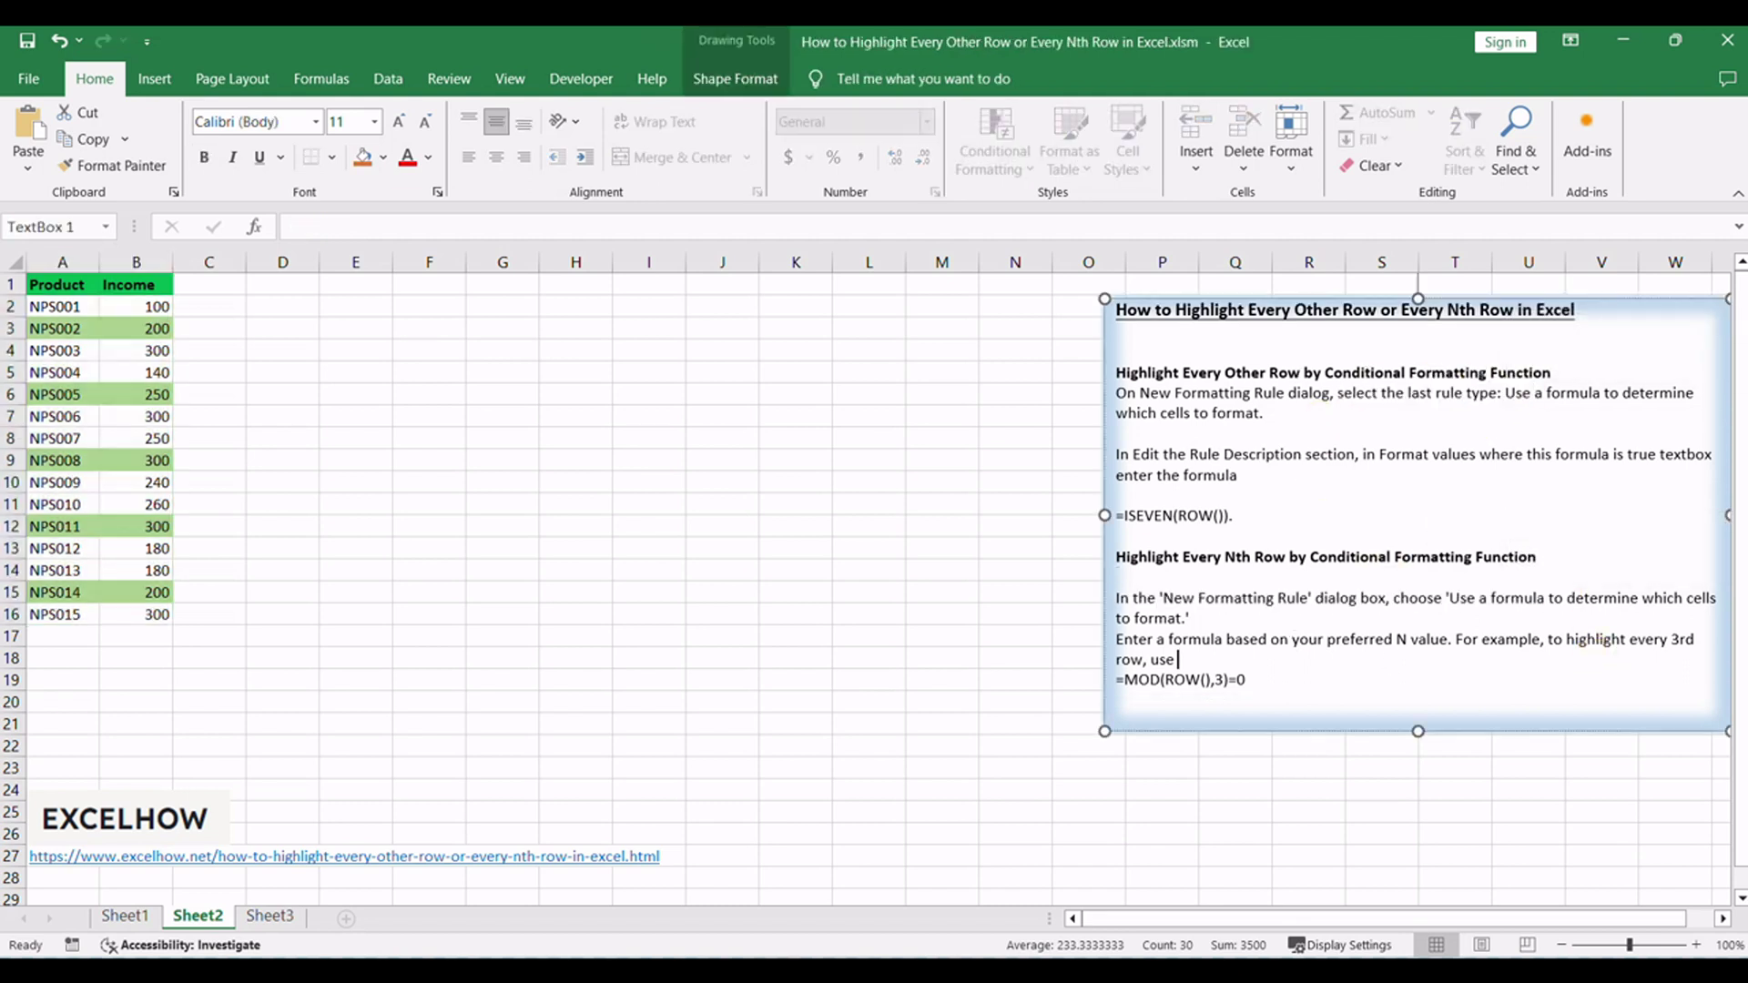